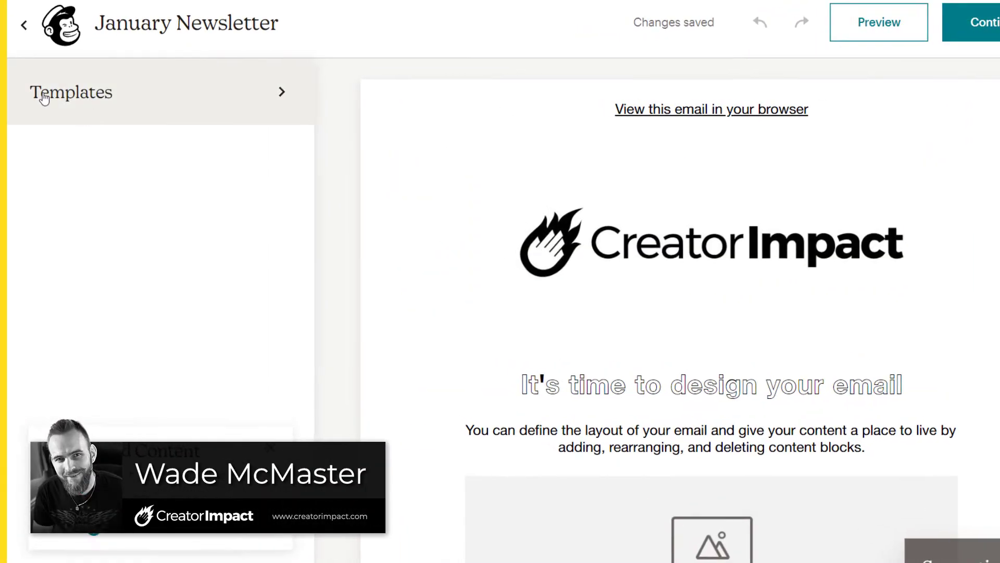
# Apply the saved December's Updates template, replacing the current content with it
pyautogui.click(44, 98)
pyautogui.click(236, 140)
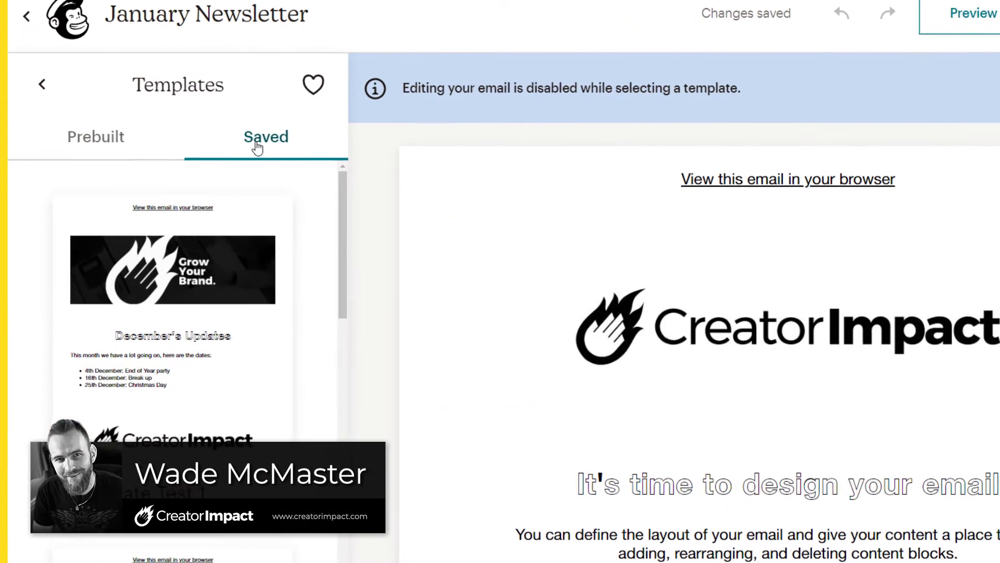
pyautogui.scroll(-4, 346, 290)
pyautogui.scroll(4, 354, 318)
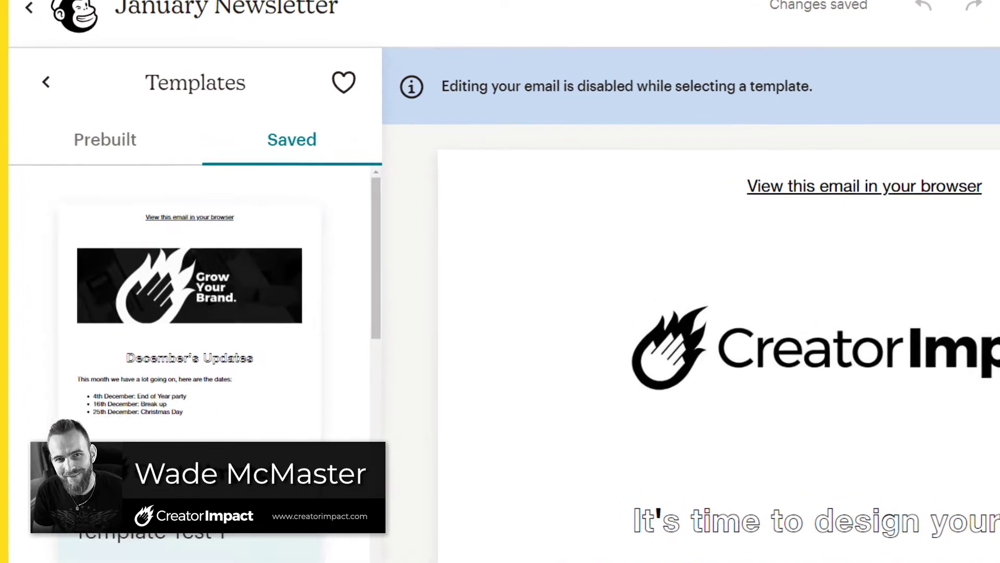
pyautogui.click(279, 368)
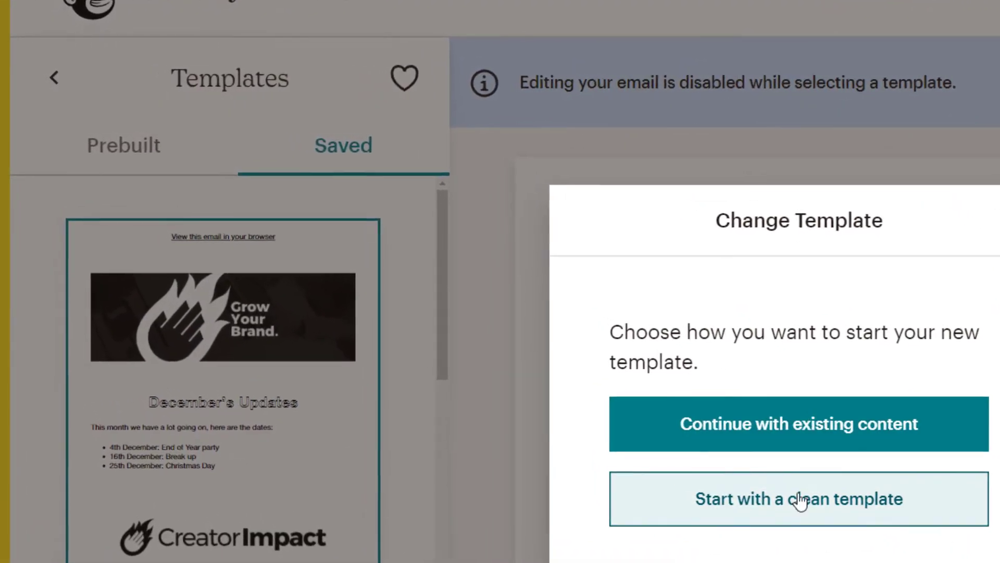
pyautogui.click(801, 502)
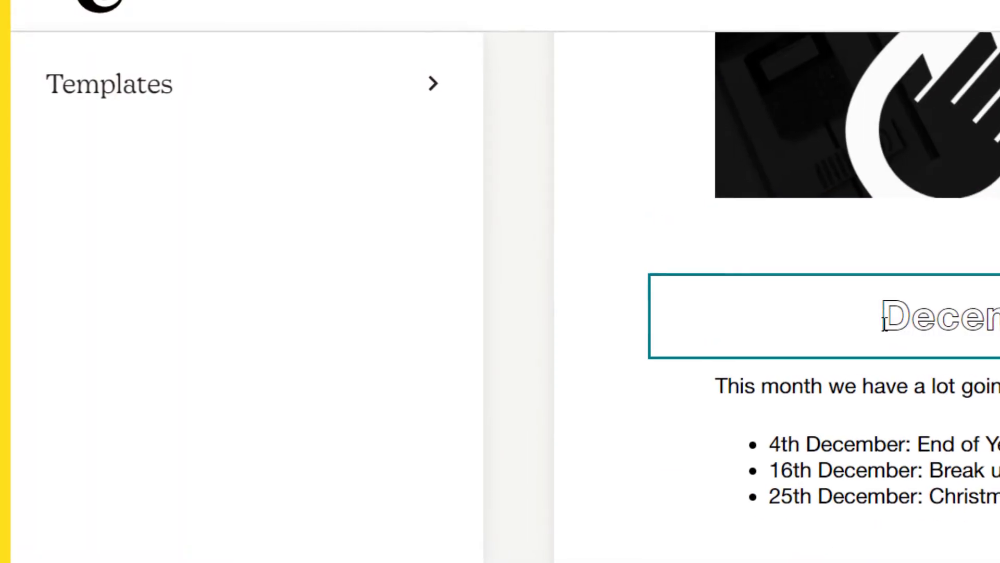
# Change the heading to January's Updates and dates to 4th January: Start of Year party, 16th January: Special week!
pyautogui.doubleClick(885, 319)
pyautogui.write('January')
pyautogui.doubleClick(857, 446)
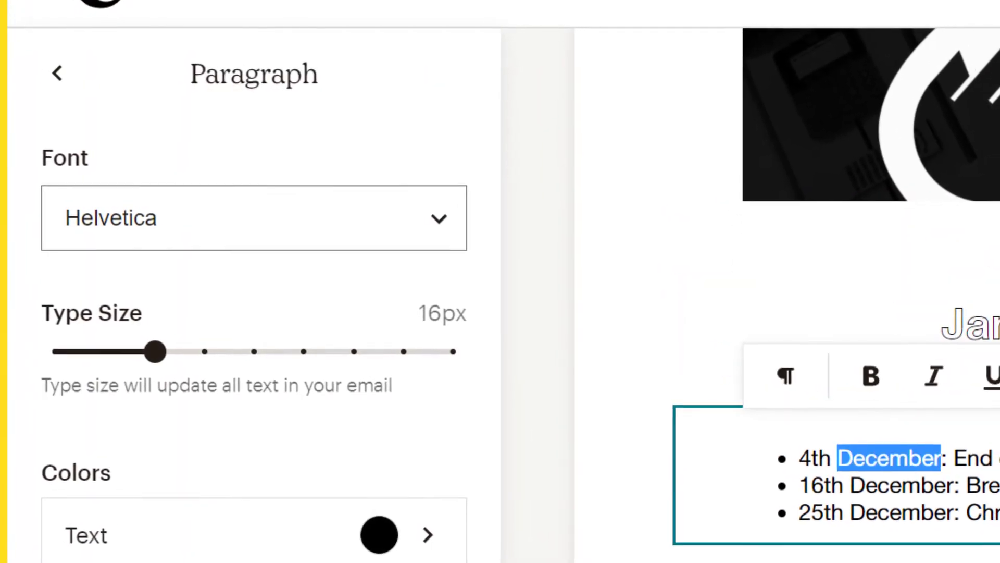
pyautogui.write('January:')
pyautogui.write('Start of')
pyautogui.moveTo(954, 457); pyautogui.dragTo(760, 459)
pyautogui.press('BackSpace')
pyautogui.write('Janaury: ')
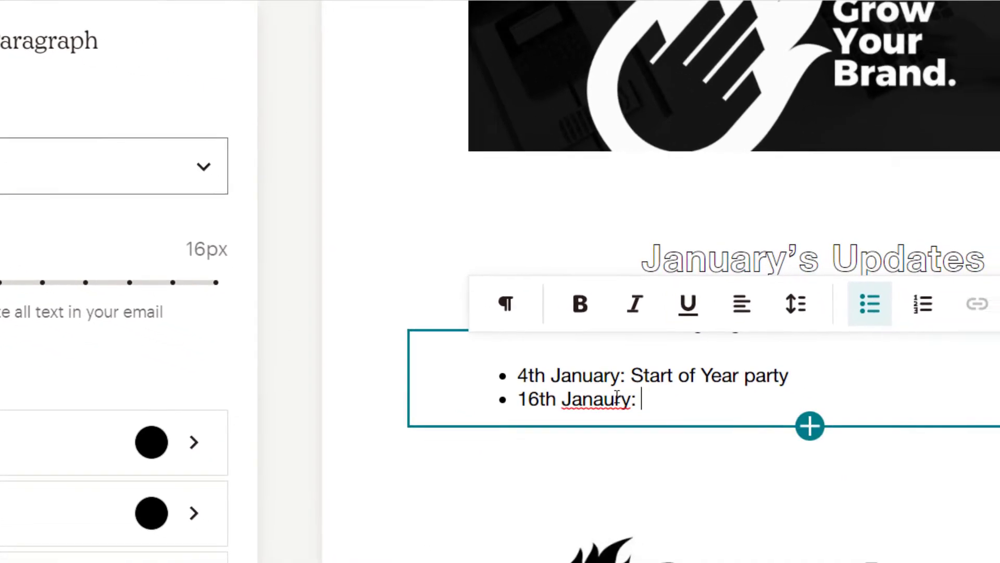
pyautogui.write('Sepcial wee')
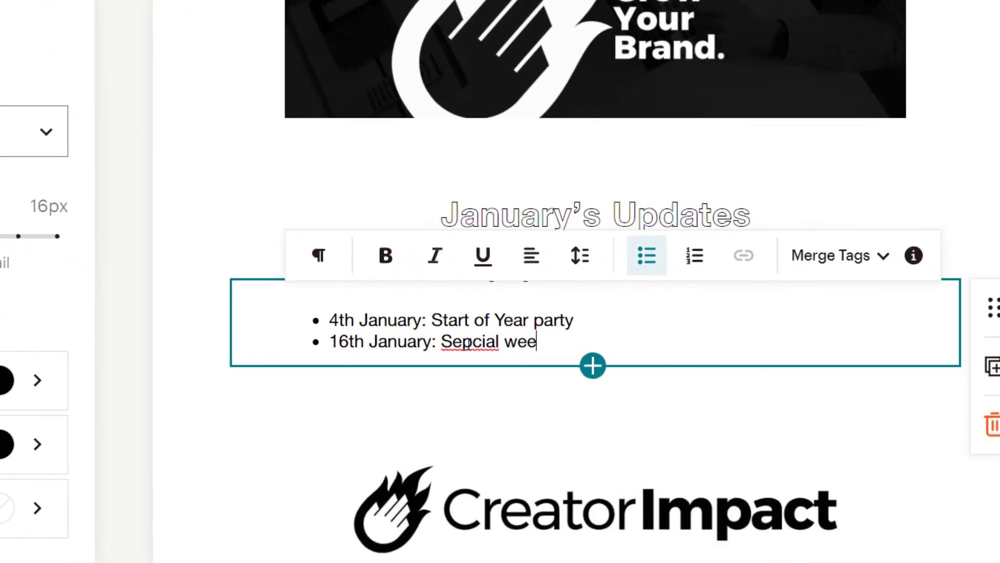
pyautogui.write('k!')
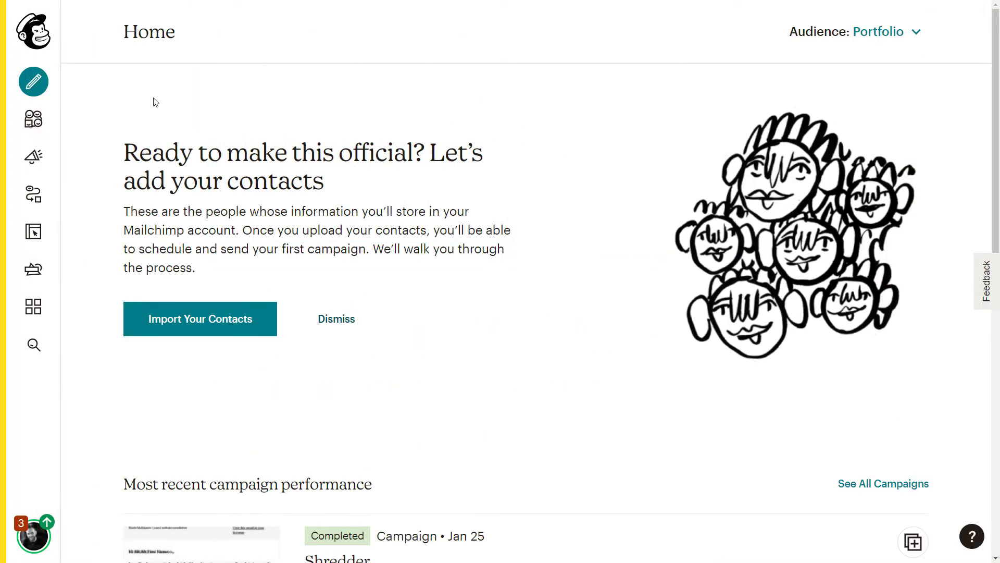
# Create a regular email campaign named Template Test
pyautogui.click(40, 85)
pyautogui.click(73, 90)
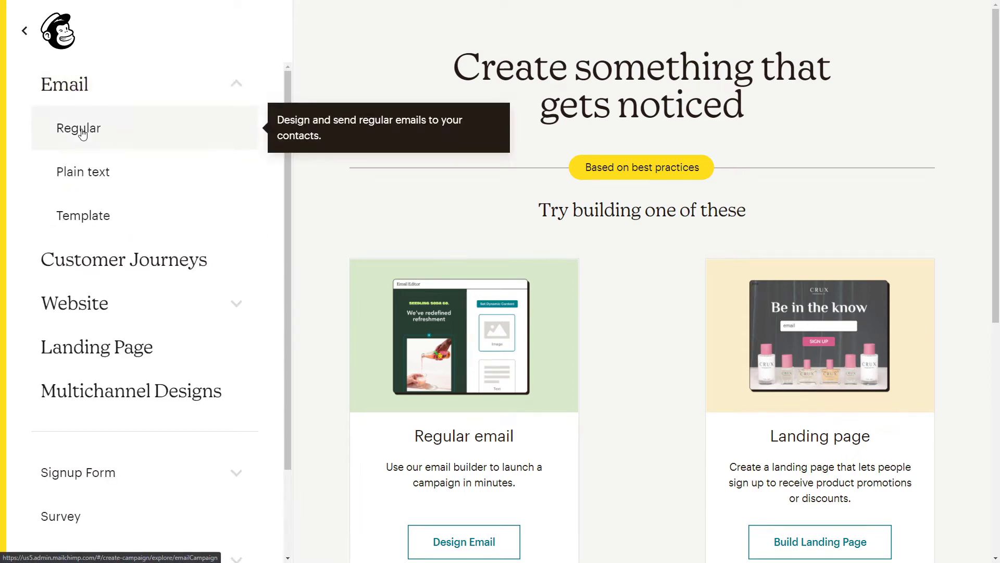
pyautogui.click(82, 133)
pyautogui.click(490, 336)
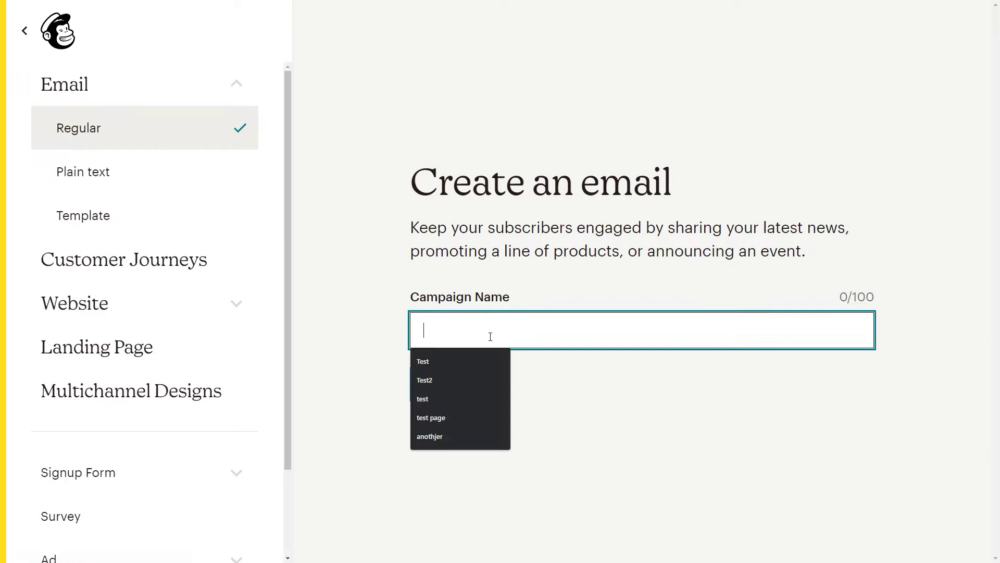
pyautogui.write('Te')
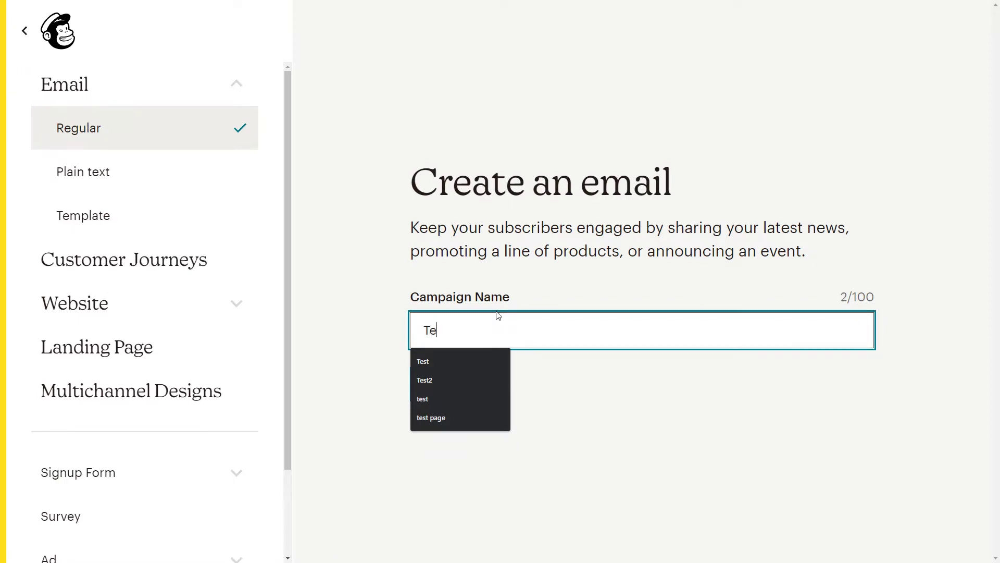
pyautogui.write('mplate Test')
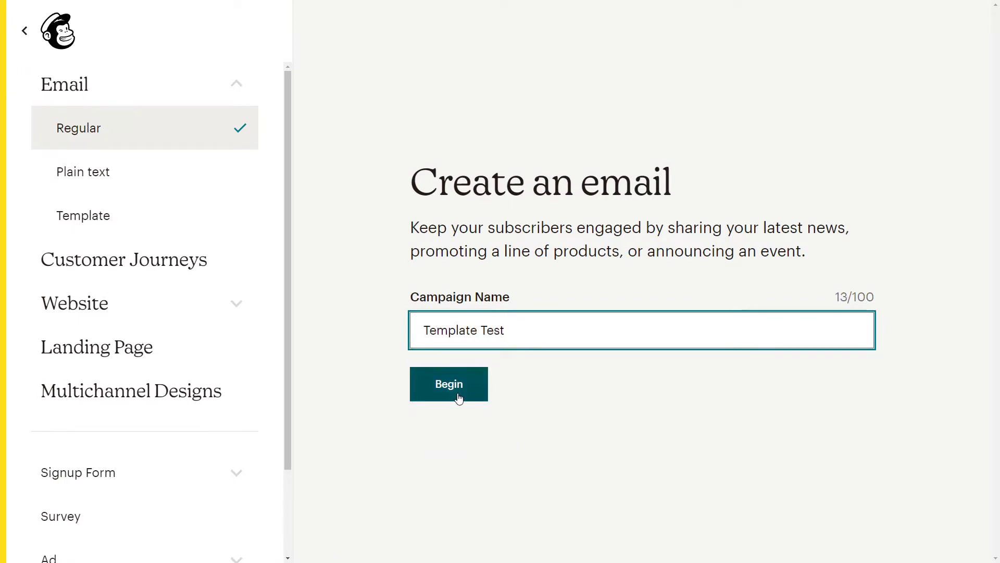
pyautogui.click(461, 397)
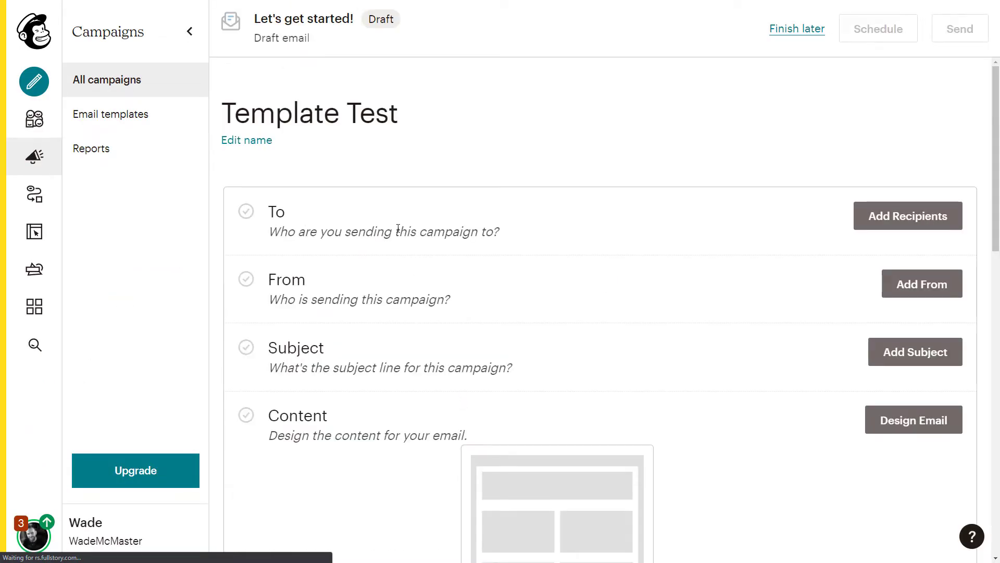
# Set the campaign recipients to the Portfolio audience and save
pyautogui.click(892, 222)
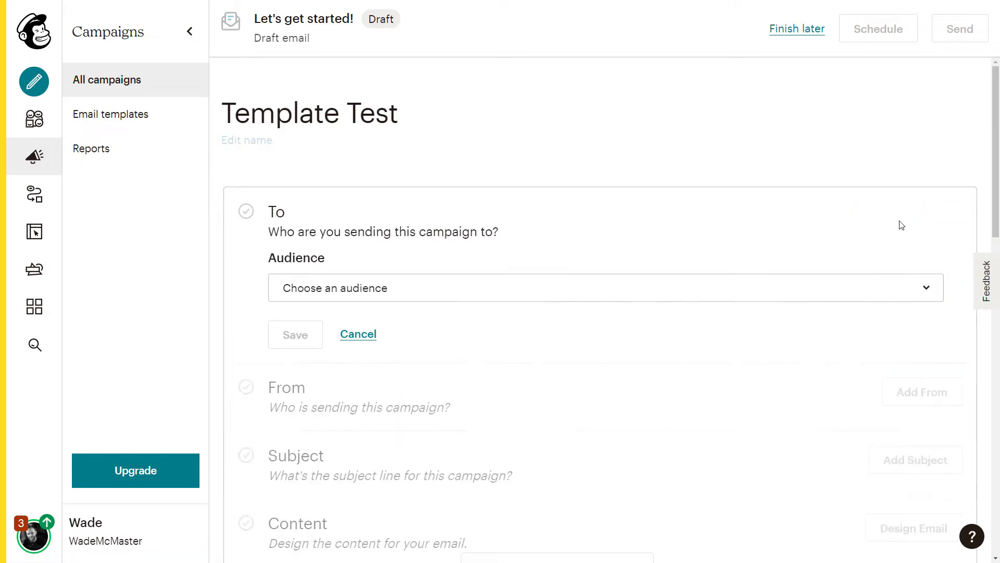
pyautogui.click(505, 287)
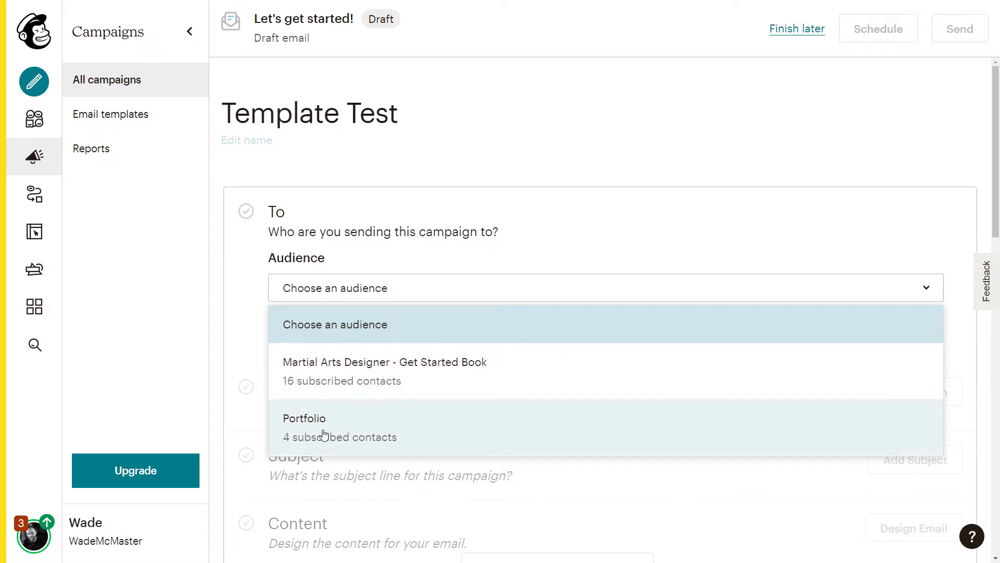
pyautogui.click(339, 437)
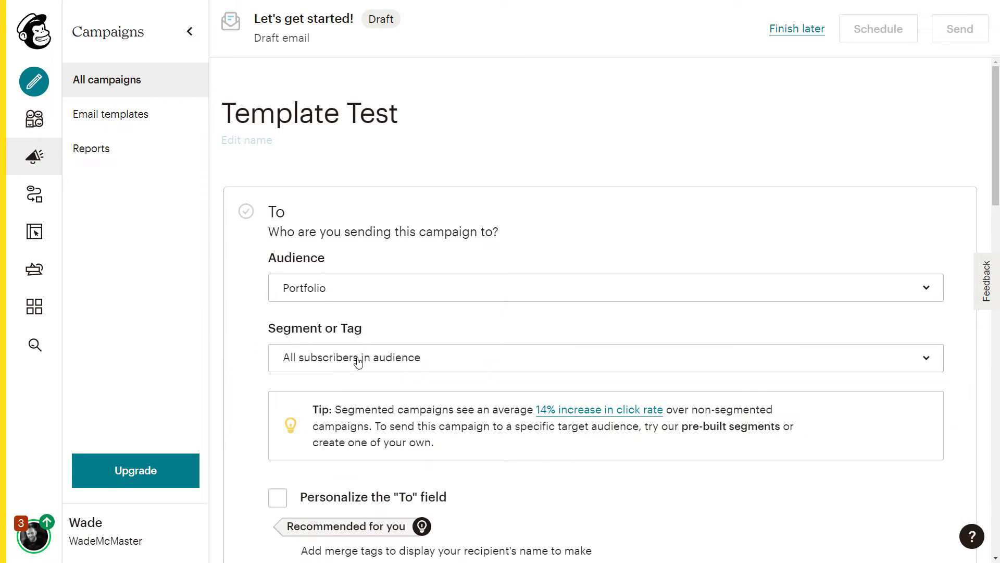
pyautogui.scroll(-6, 358, 362)
pyautogui.click(314, 353)
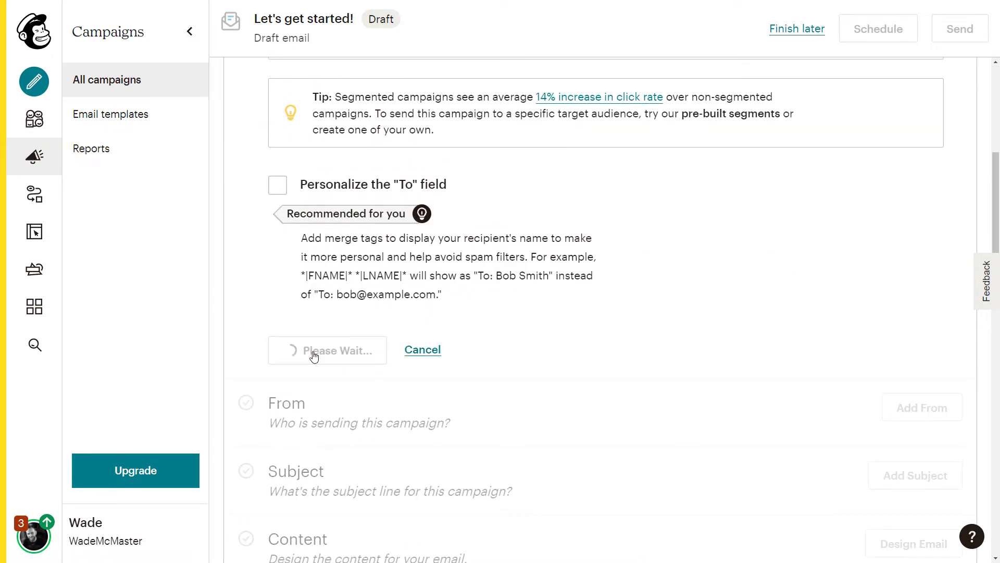
pyautogui.scroll(-5, 376, 362)
pyautogui.scroll(4, 352, 427)
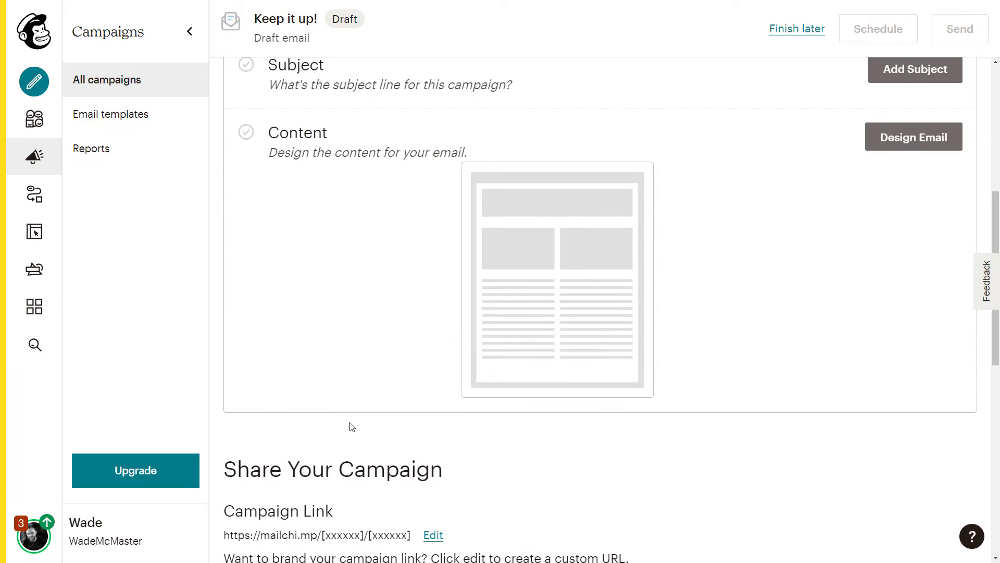
# Save the subject 'Monthly Update' with preview text 'This month the updates are'
pyautogui.scroll(5, 352, 427)
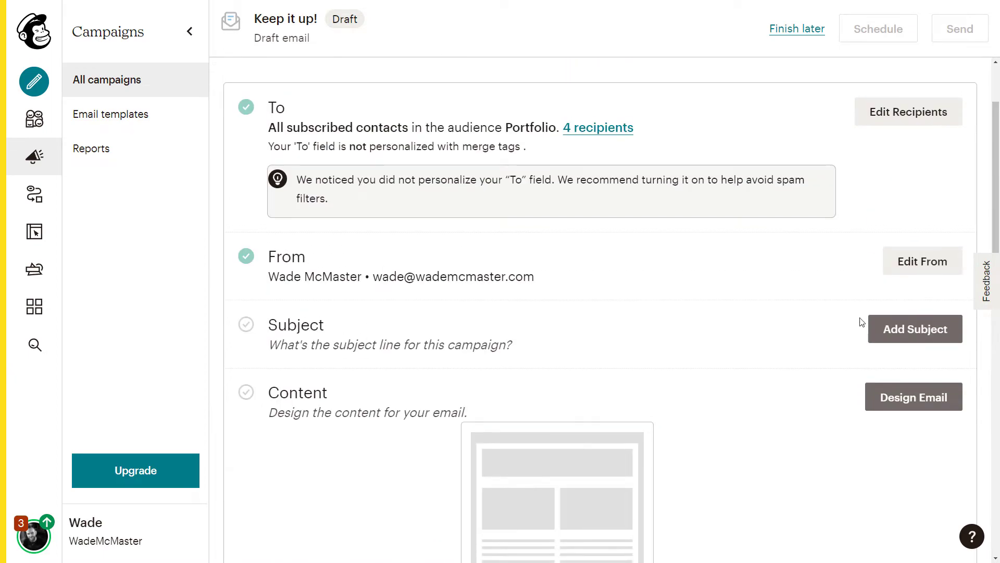
pyautogui.click(889, 328)
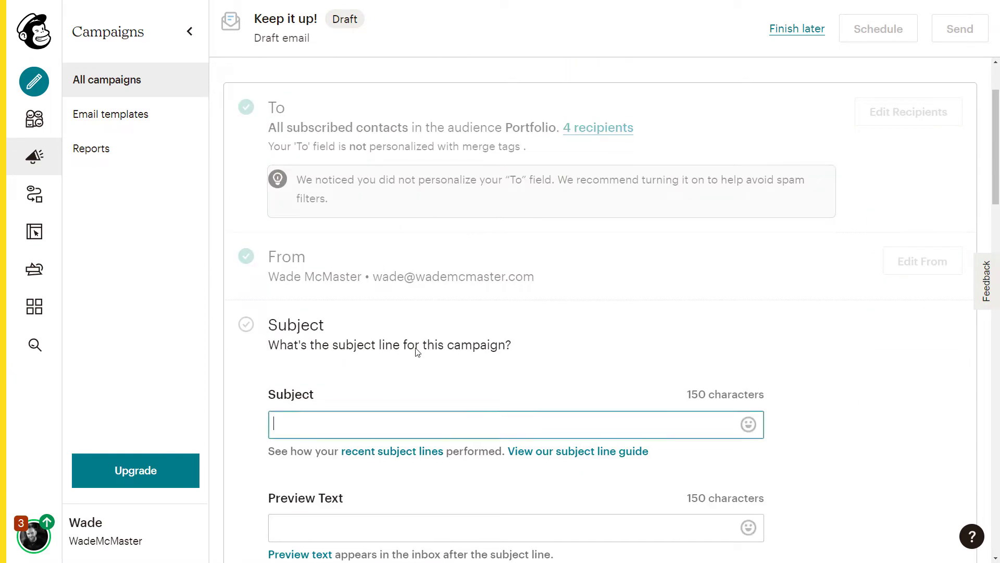
pyautogui.write('Monthly Update')
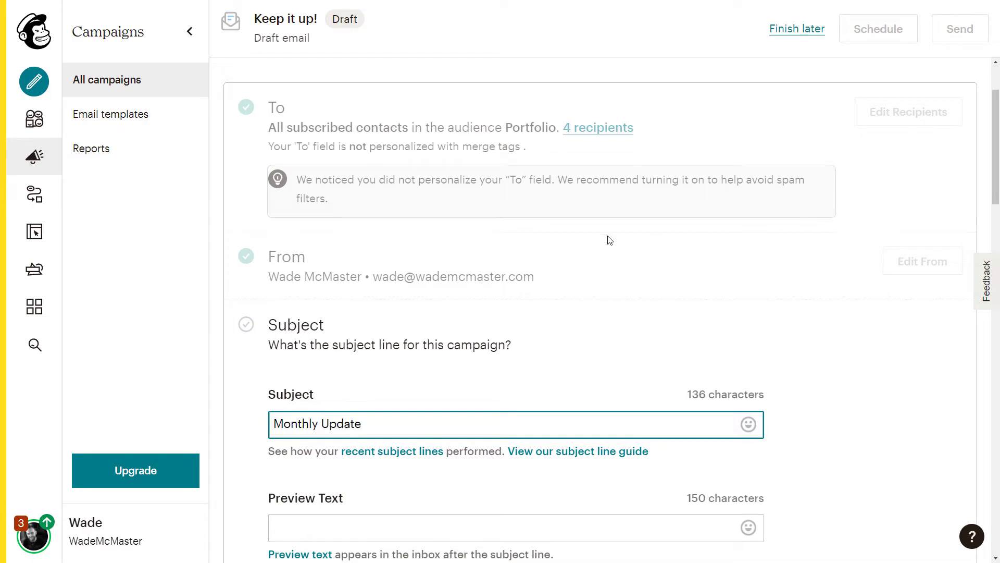
pyautogui.scroll(-3, 376, 347)
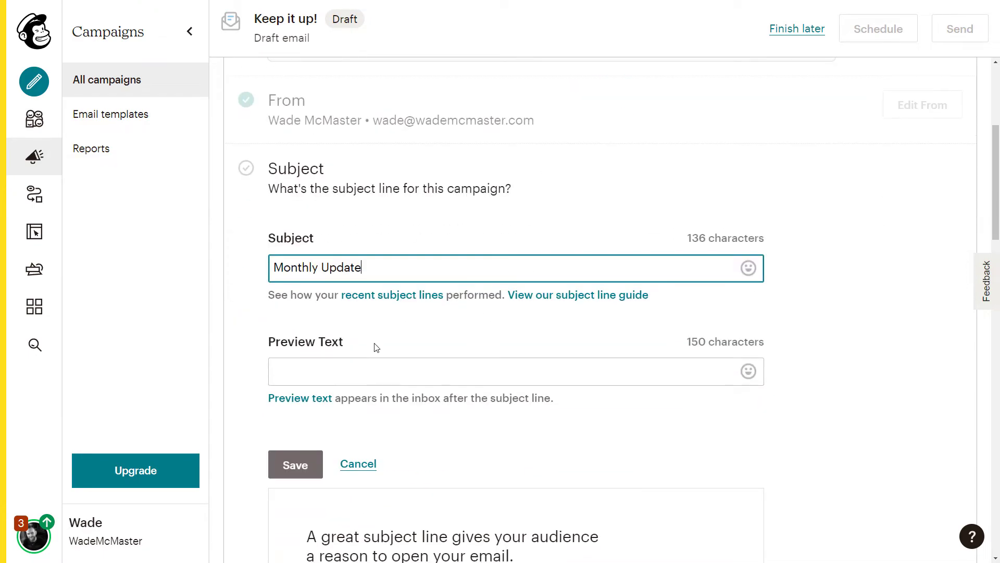
pyautogui.click(367, 376)
pyautogui.write('This mOnth the updates are')
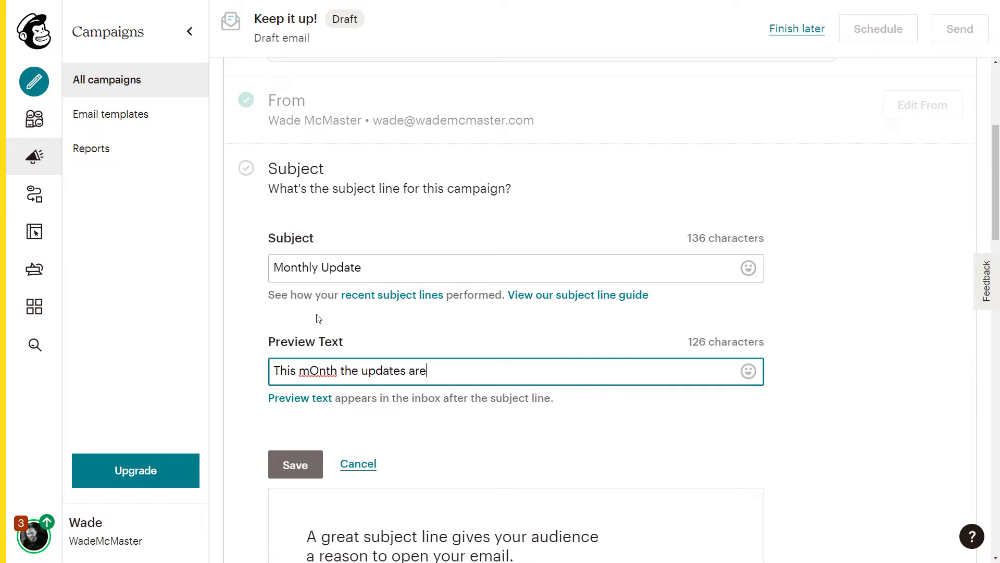
pyautogui.write('o')
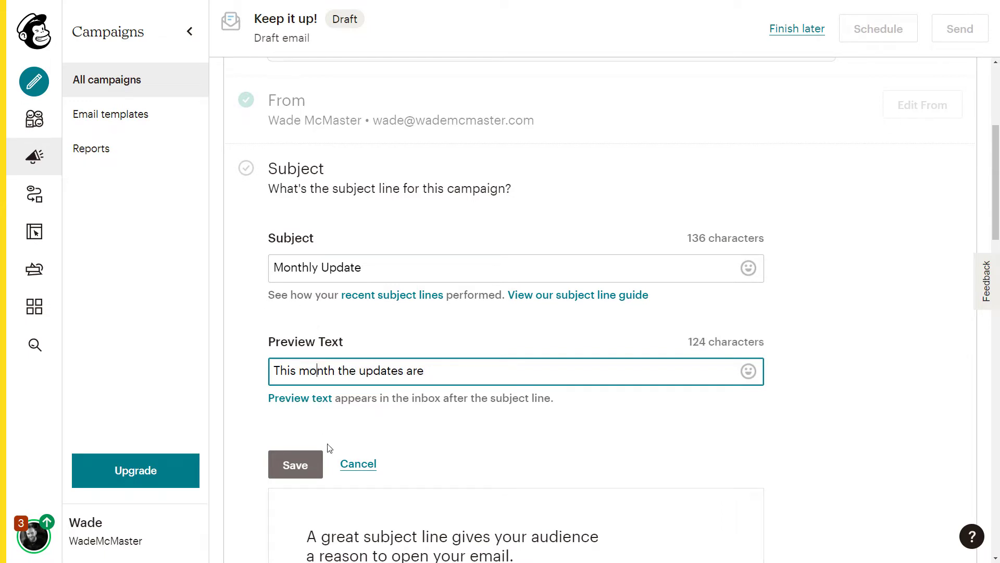
pyautogui.click(305, 472)
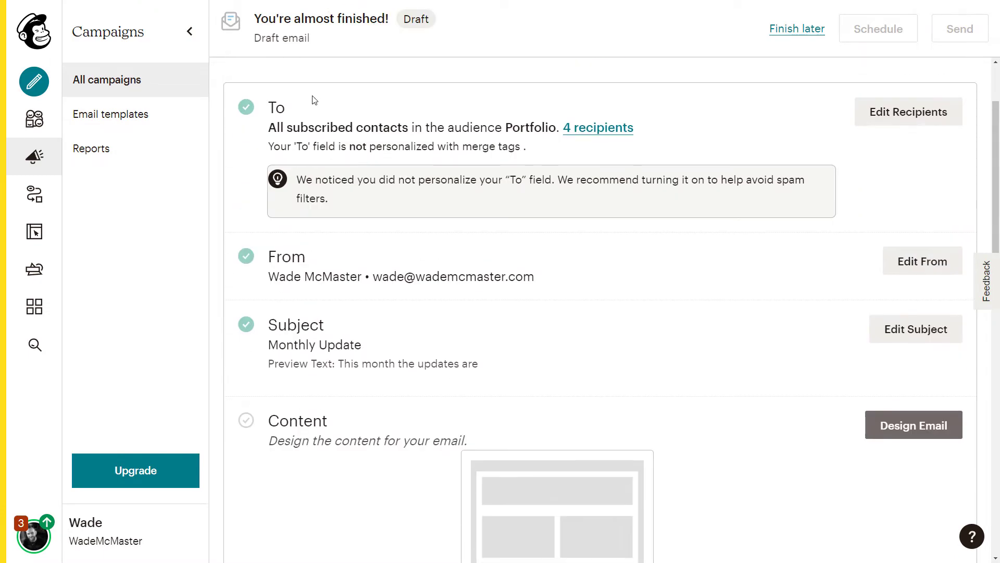
pyautogui.scroll(-3, 361, 353)
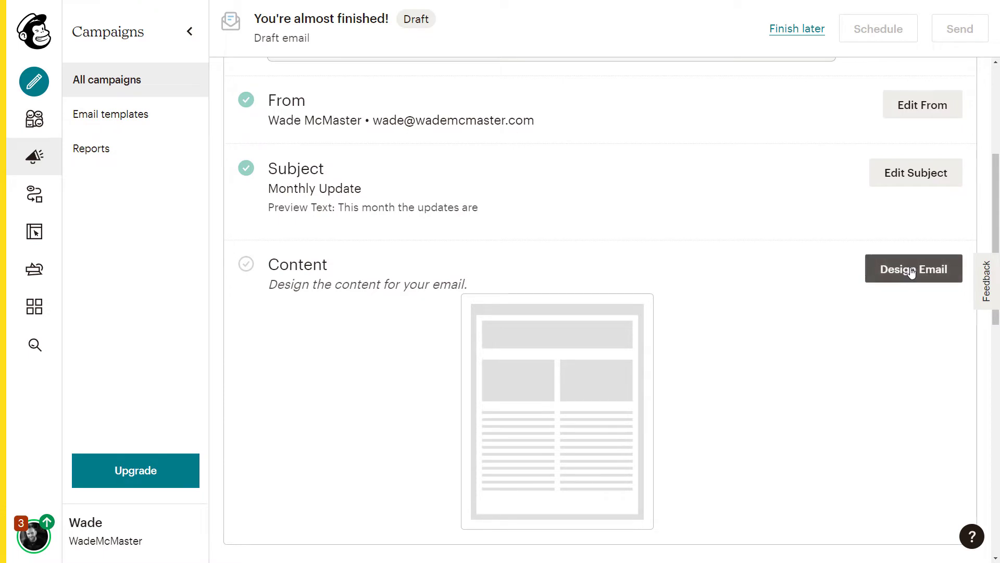
# Open the email designer and retype the main heading as December's Updates
pyautogui.click(911, 269)
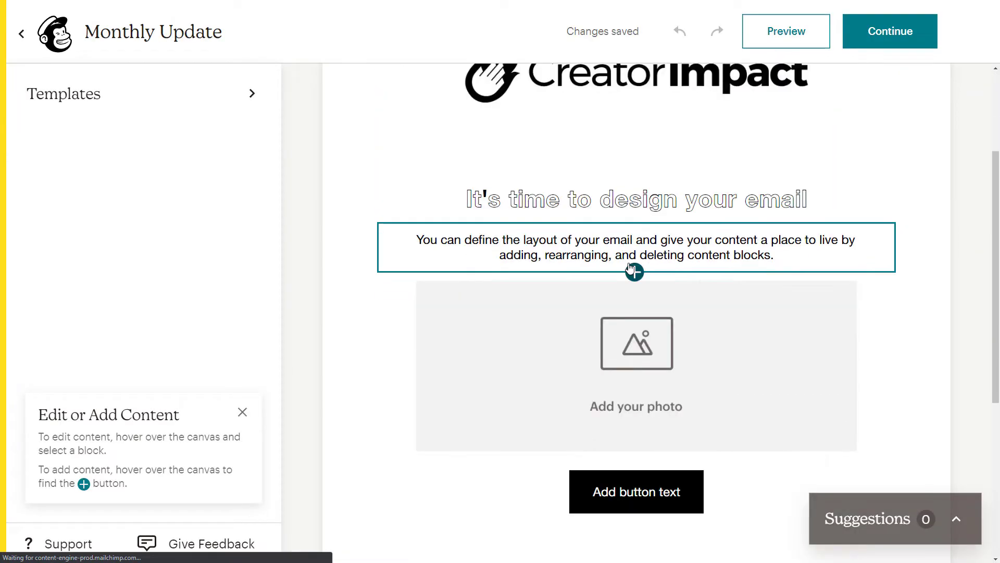
pyautogui.scroll(-3, 630, 267)
pyautogui.scroll(4, 630, 268)
pyautogui.click(809, 253)
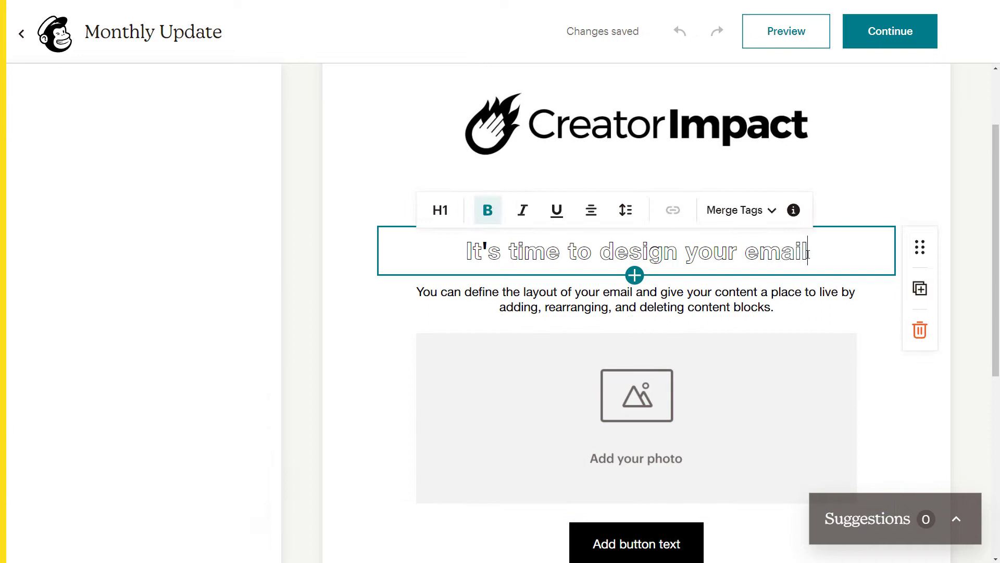
pyautogui.moveTo(809, 252); pyautogui.dragTo(466, 231)
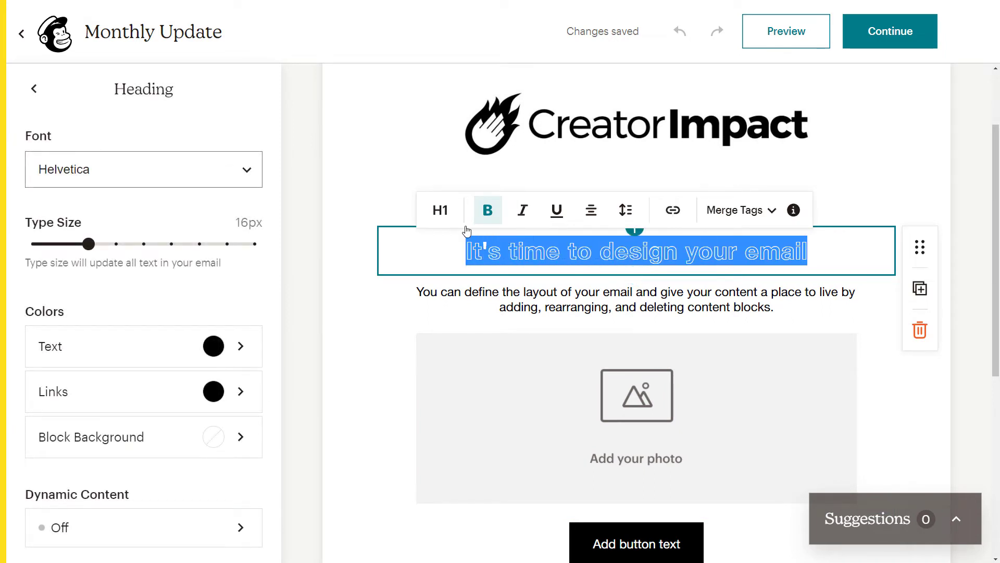
pyautogui.write('Decembe')
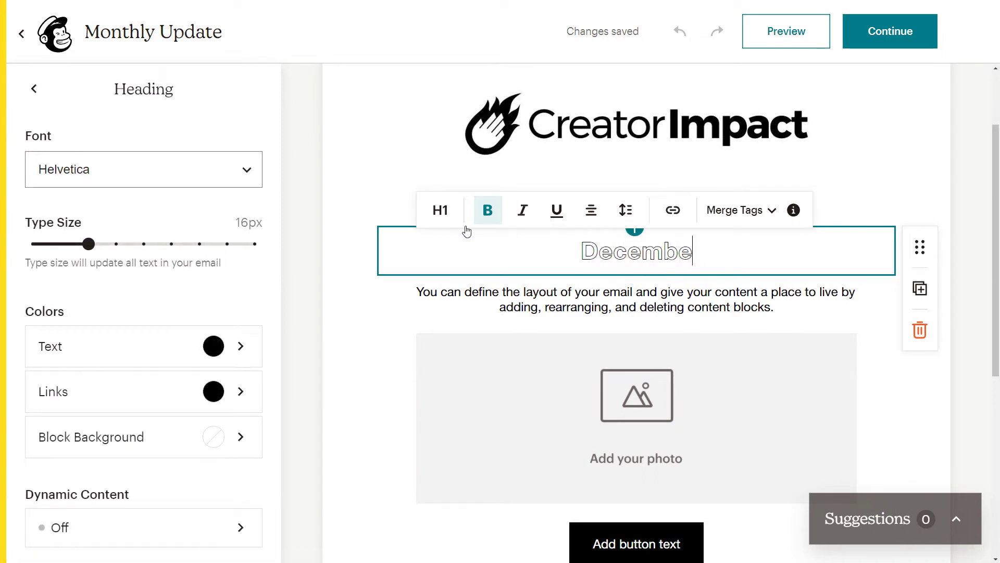
pyautogui.write("r's Updates")
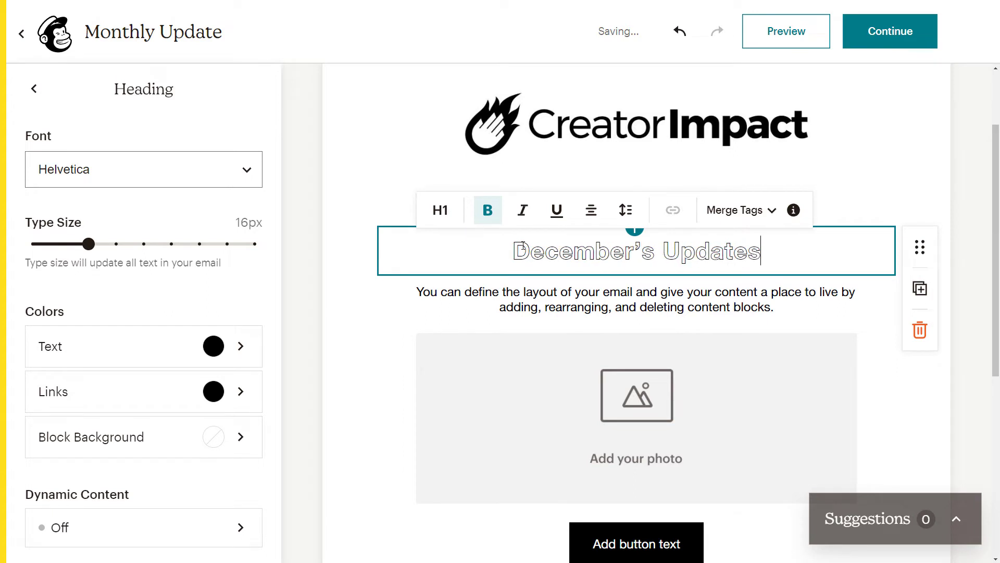
# Insert the Grow Your Brand image from the file library into the empty photo block
pyautogui.click(745, 398)
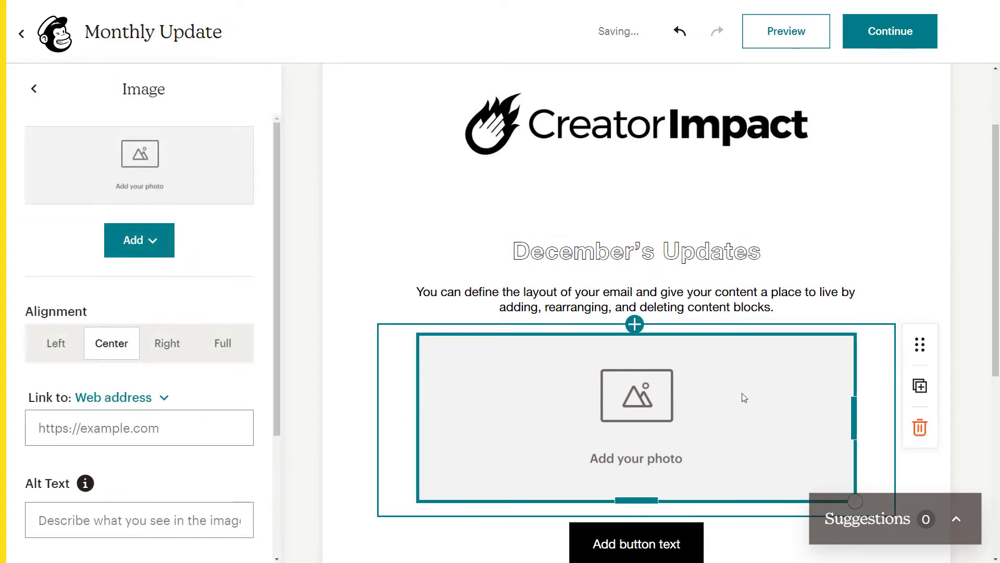
pyautogui.click(137, 236)
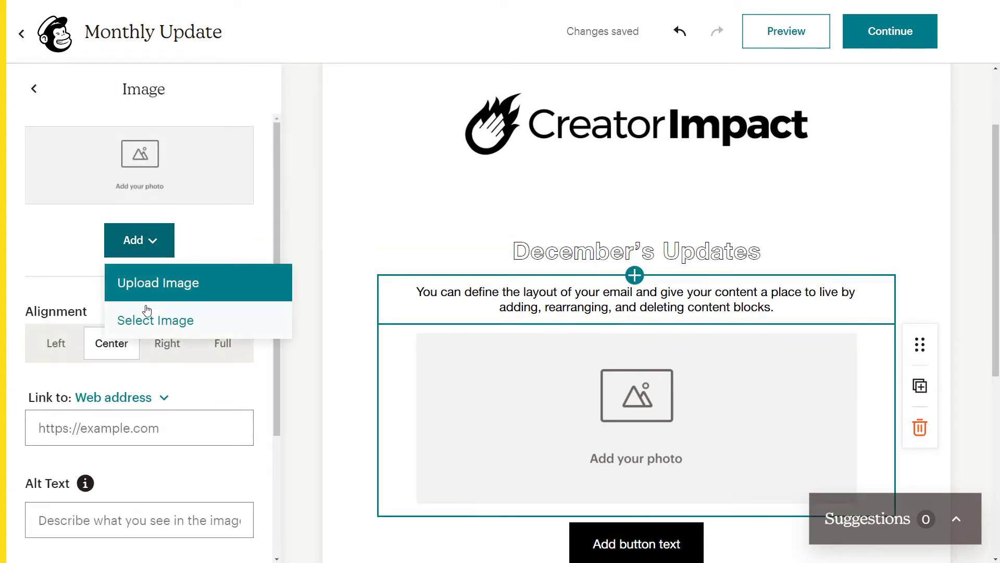
pyautogui.click(155, 318)
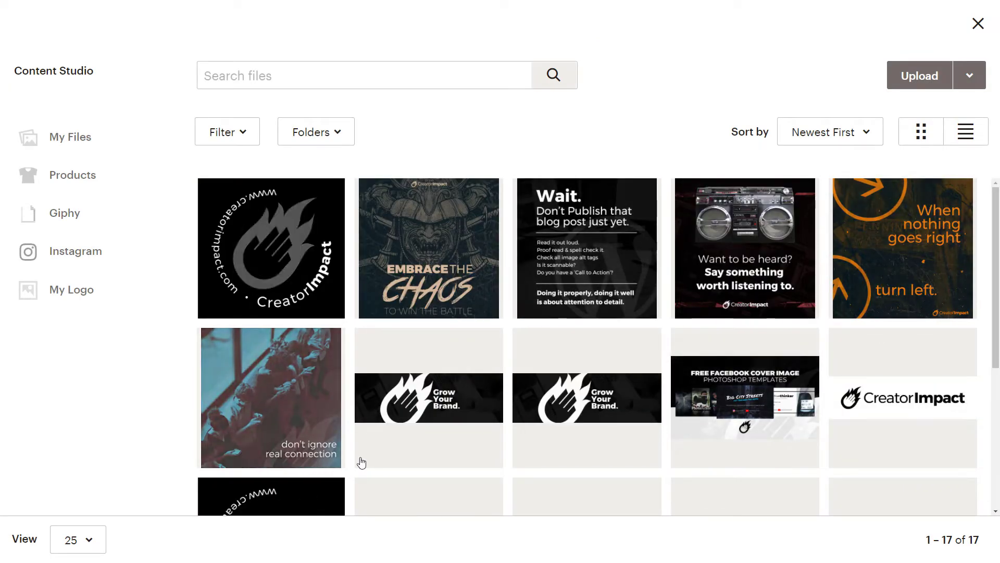
pyautogui.click(459, 397)
pyautogui.click(956, 75)
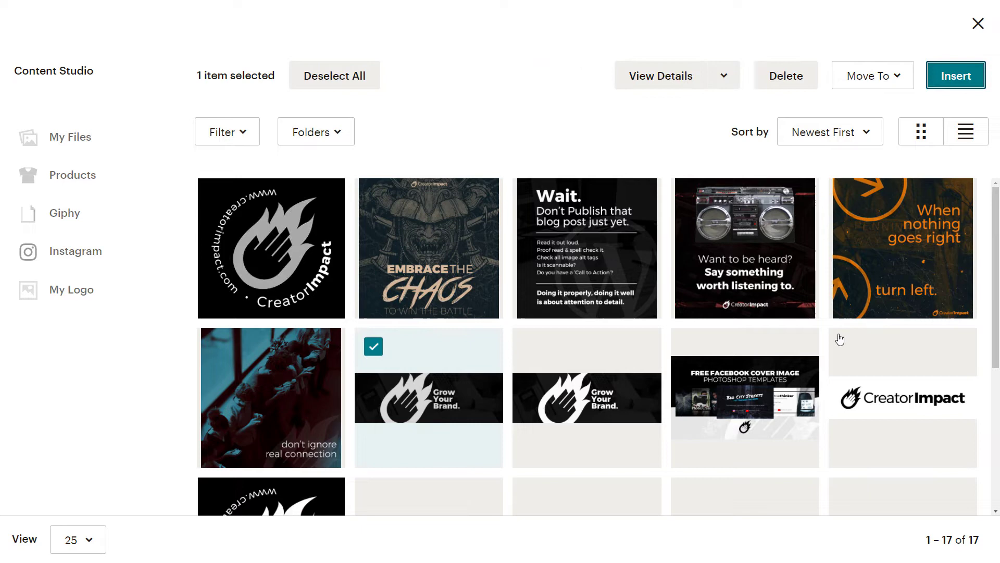
# Replace the intro with 'This month we have a lot going on, here are the dates:'
pyautogui.click(795, 306)
pyautogui.moveTo(795, 306); pyautogui.dragTo(407, 244)
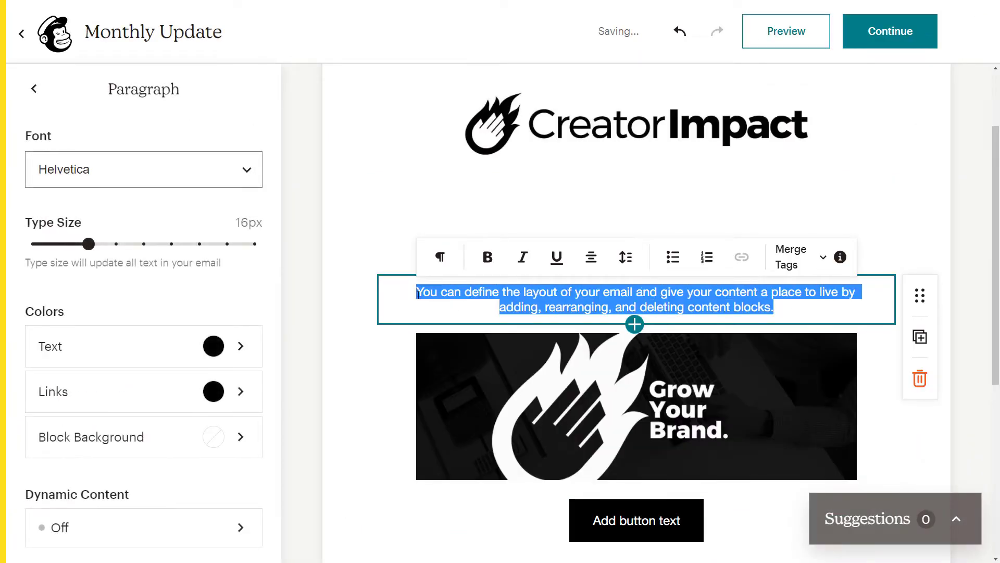
pyautogui.write('This month ')
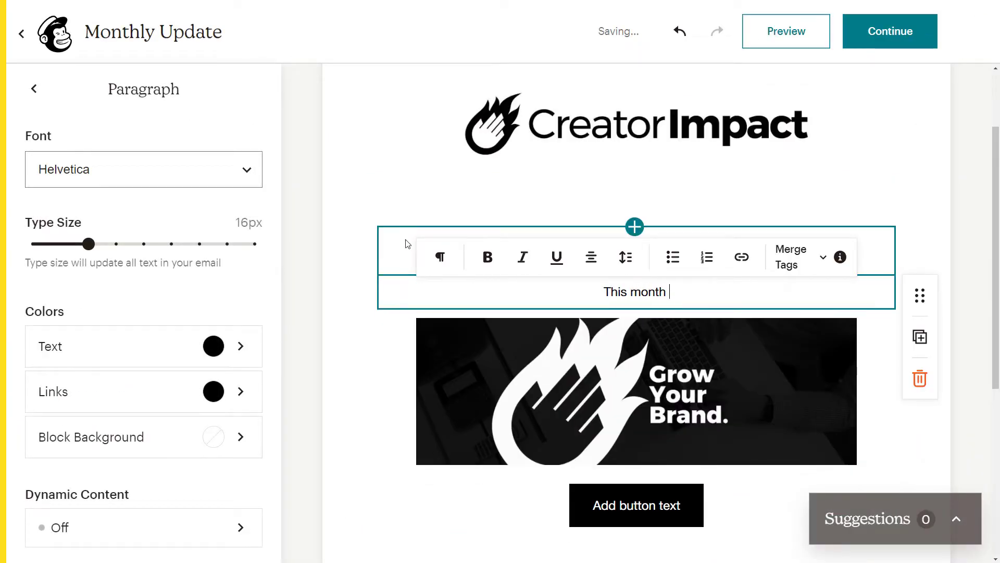
pyautogui.write('the')
pyautogui.press('BackSpace')
pyautogui.press('BackSpace')
pyautogui.press('BackSpace')
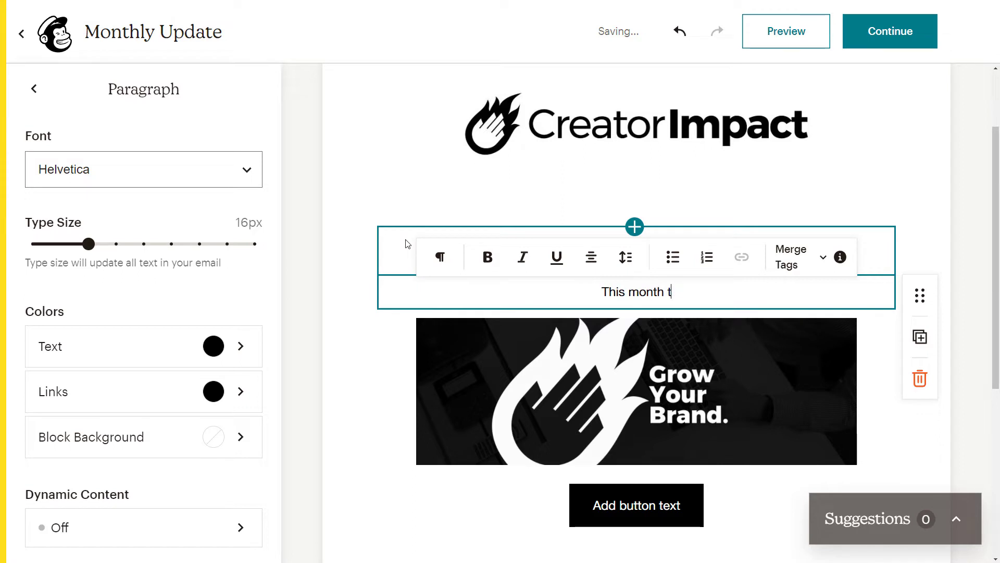
pyautogui.write('we have a lot going on')
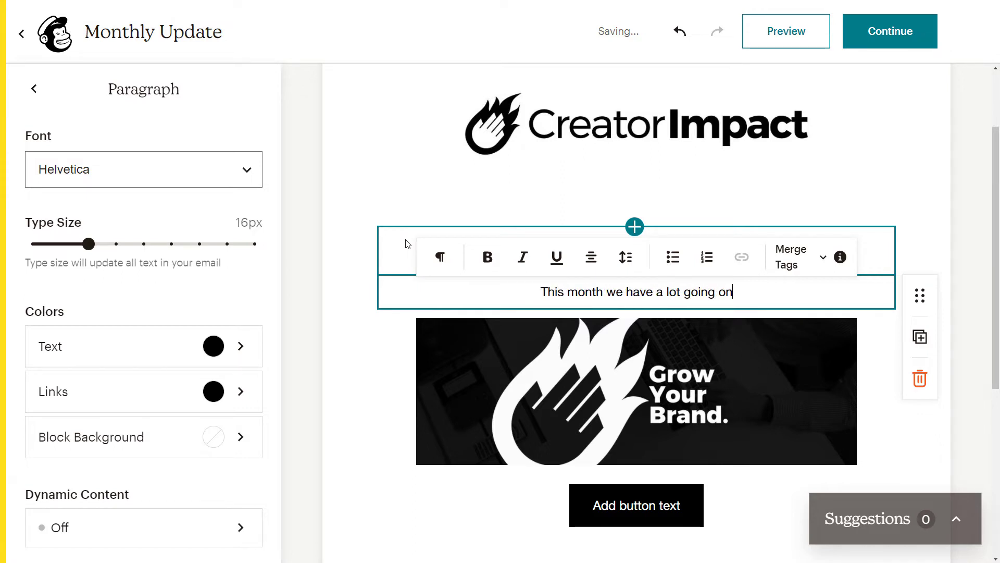
pyautogui.write(', here are th')
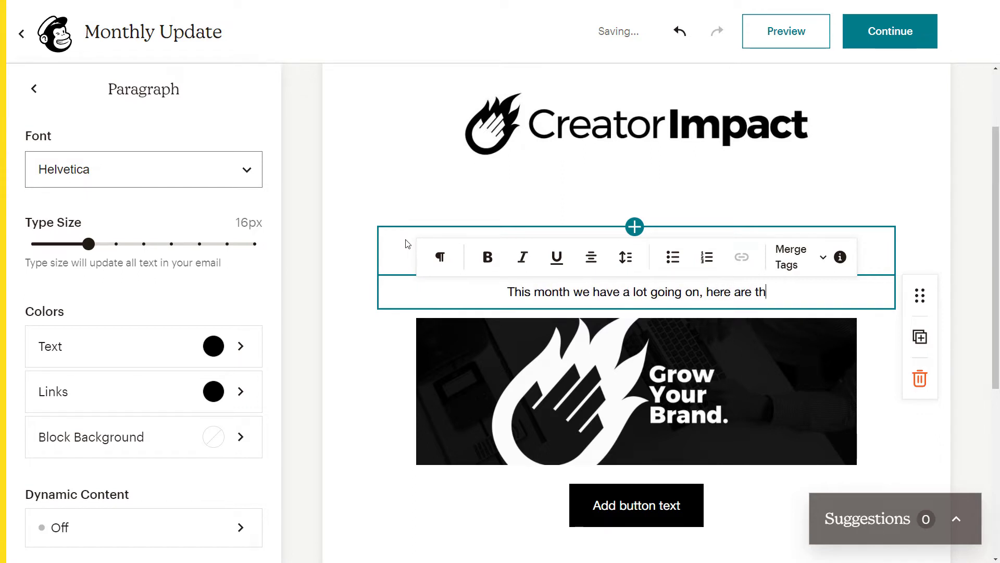
pyautogui.write('e dates:')
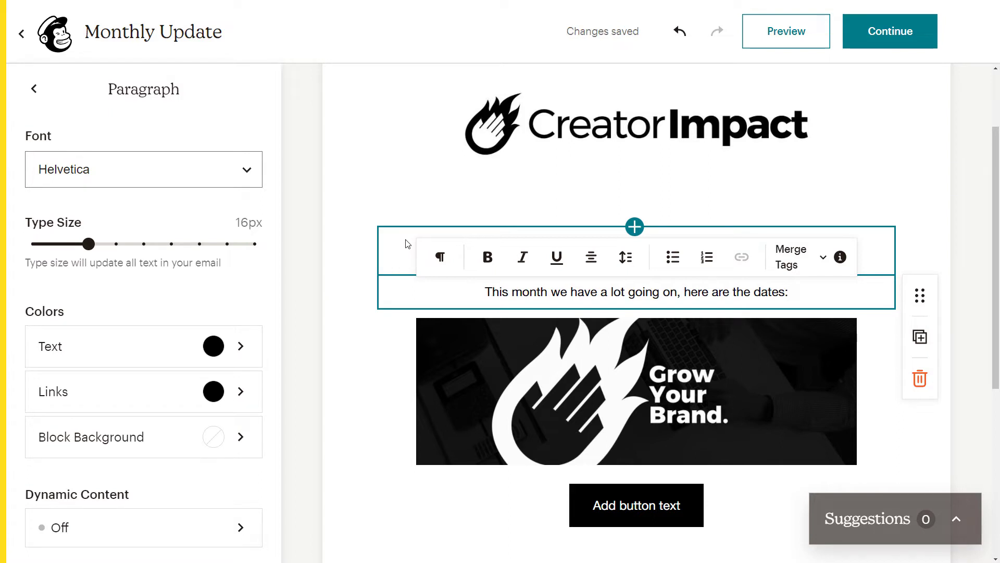
# Add a left-aligned bullet '4th December: End of Year party' below the intro
pyautogui.hotkey('ctrl', 'z')
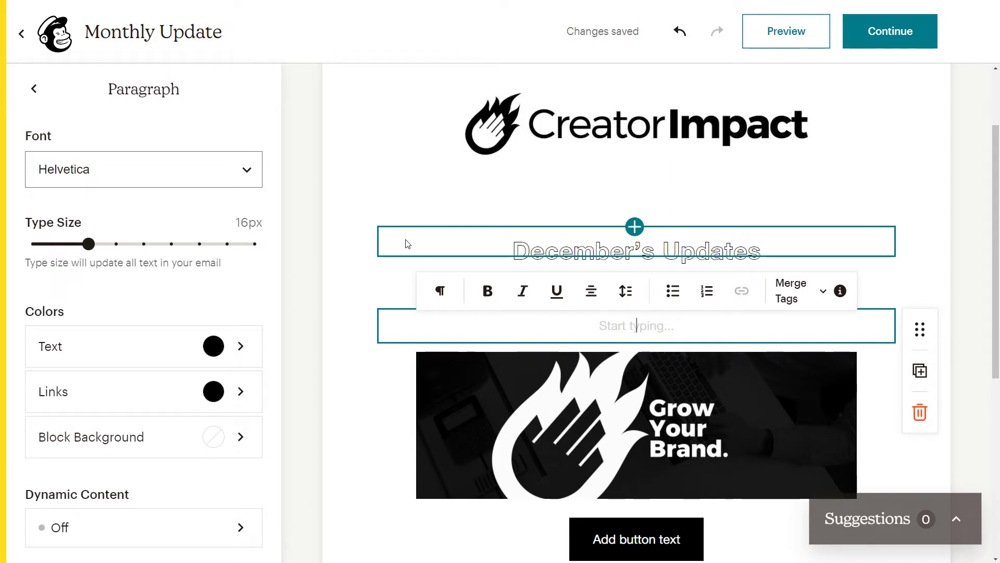
pyautogui.write('4th Dece')
pyautogui.press('BackSpace')
pyautogui.press('BackSpace')
pyautogui.write('ecem')
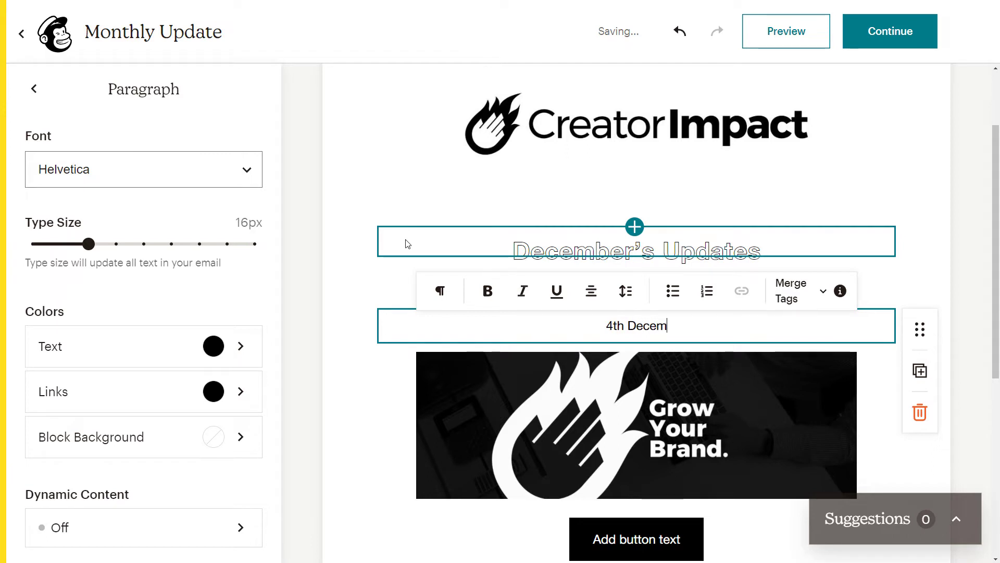
pyautogui.write('ber: ')
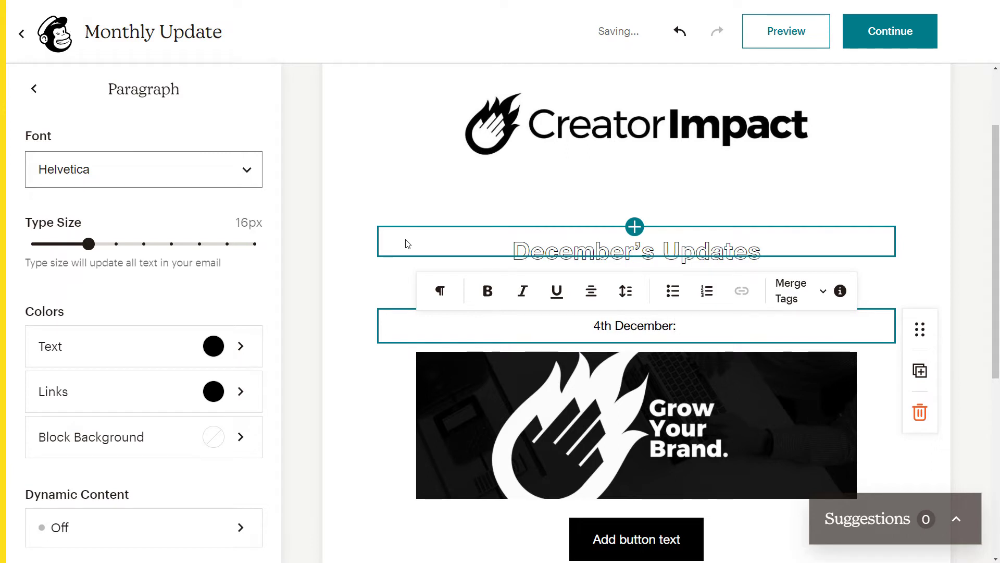
pyautogui.write('End of Year pa')
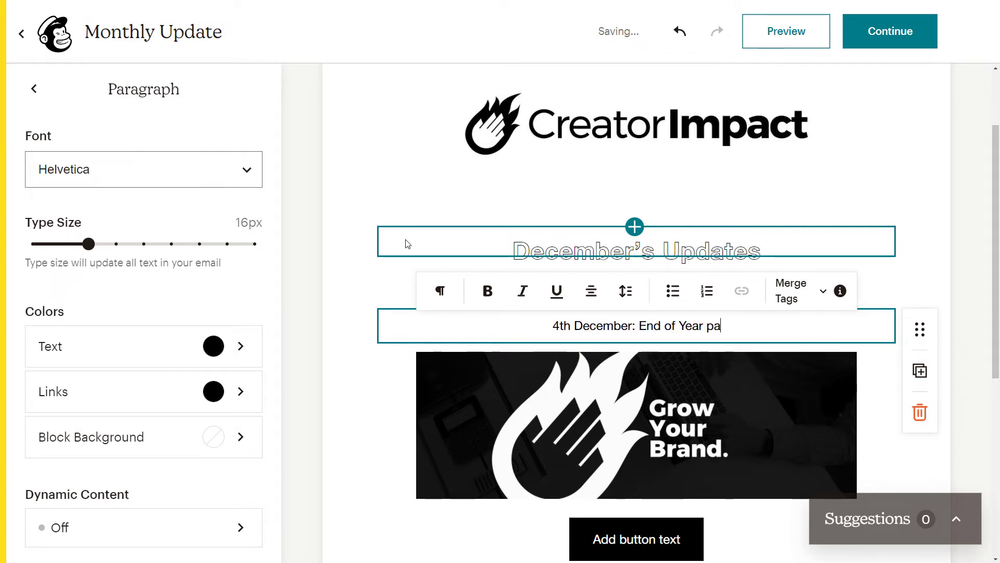
pyautogui.write('rty')
pyautogui.click(672, 291)
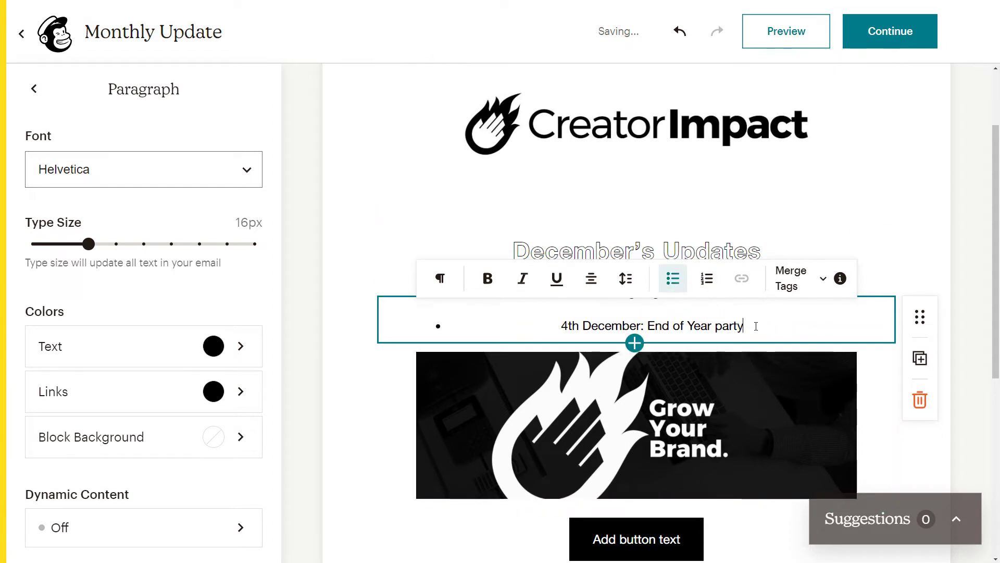
pyautogui.click(590, 278)
pyautogui.click(563, 239)
# Add bullets '16th December: Break up' and '25th December: Christmas Day'
pyautogui.click(646, 323)
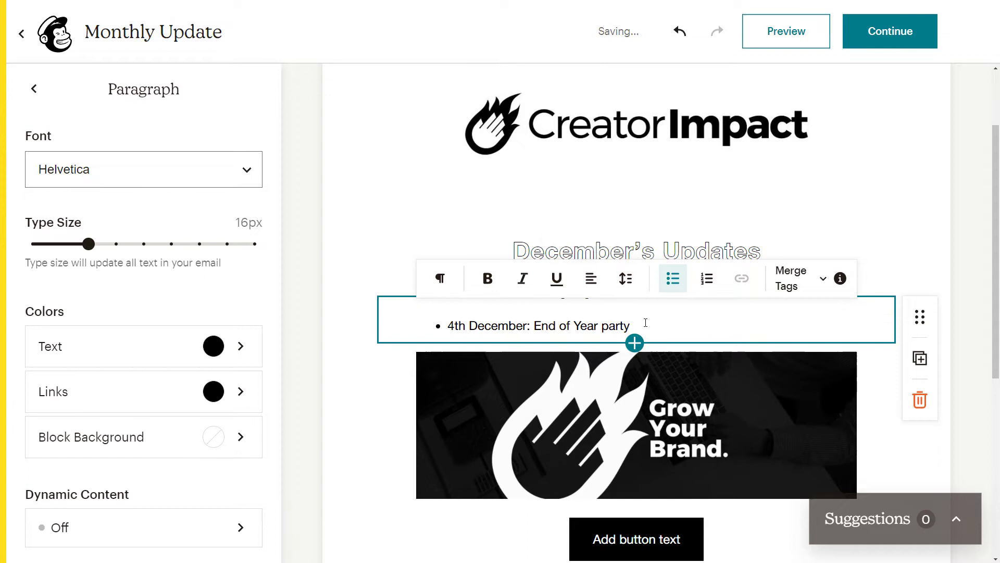
pyautogui.press('Return')
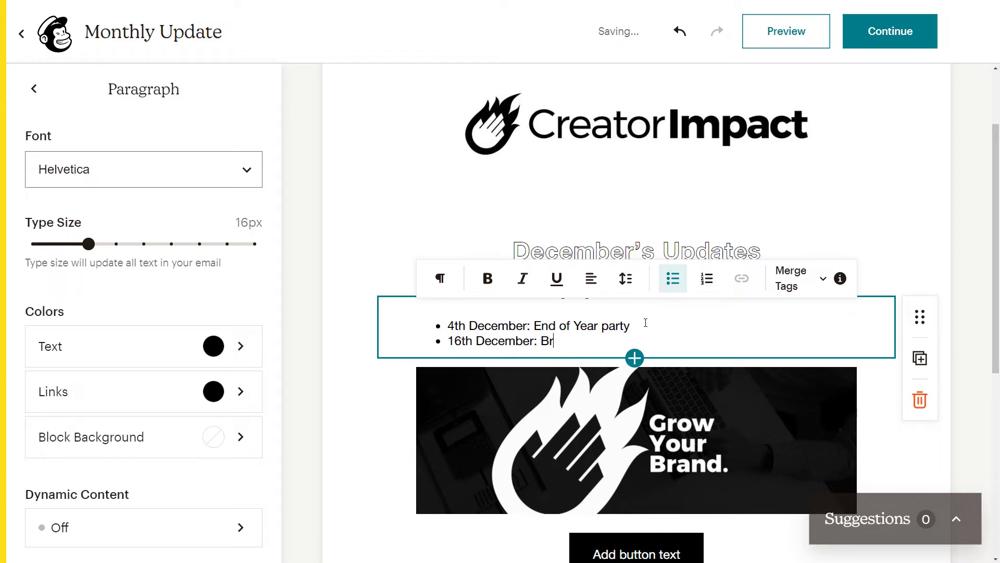
pyautogui.write('16th December: Break up')
pyautogui.press('Return')
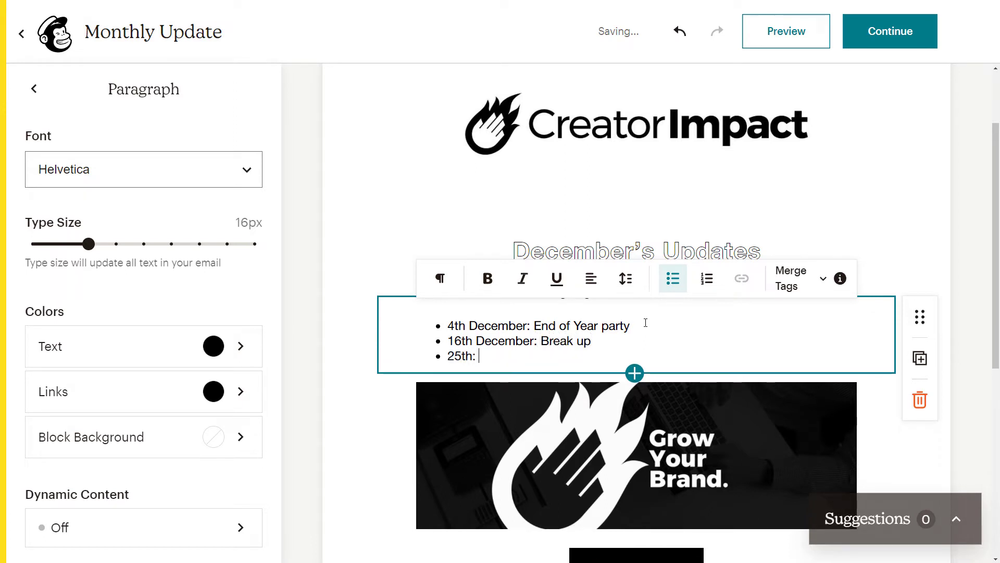
pyautogui.write('25th: ')
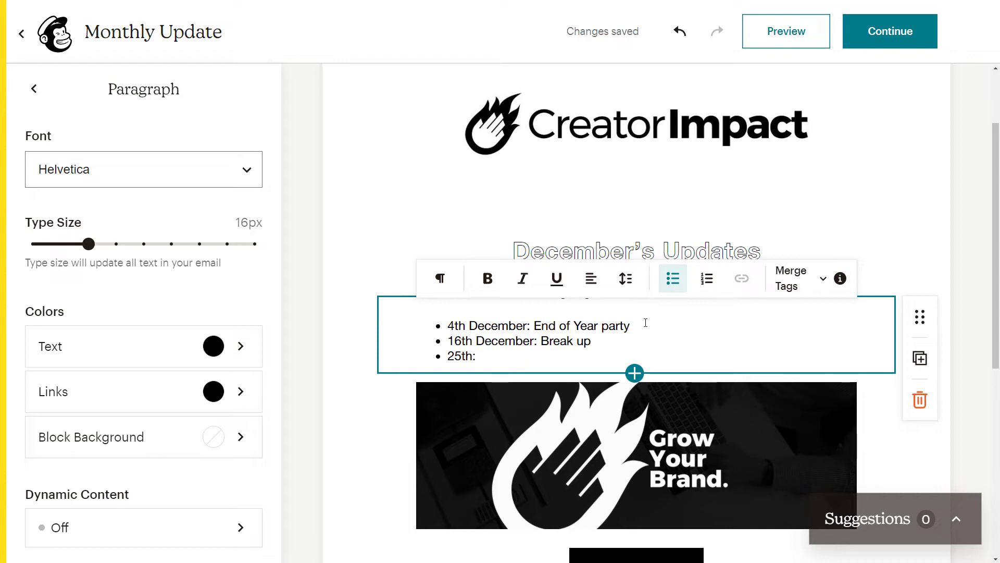
pyautogui.write(' de')
pyautogui.press('BackSpace')
pyautogui.press('BackSpace')
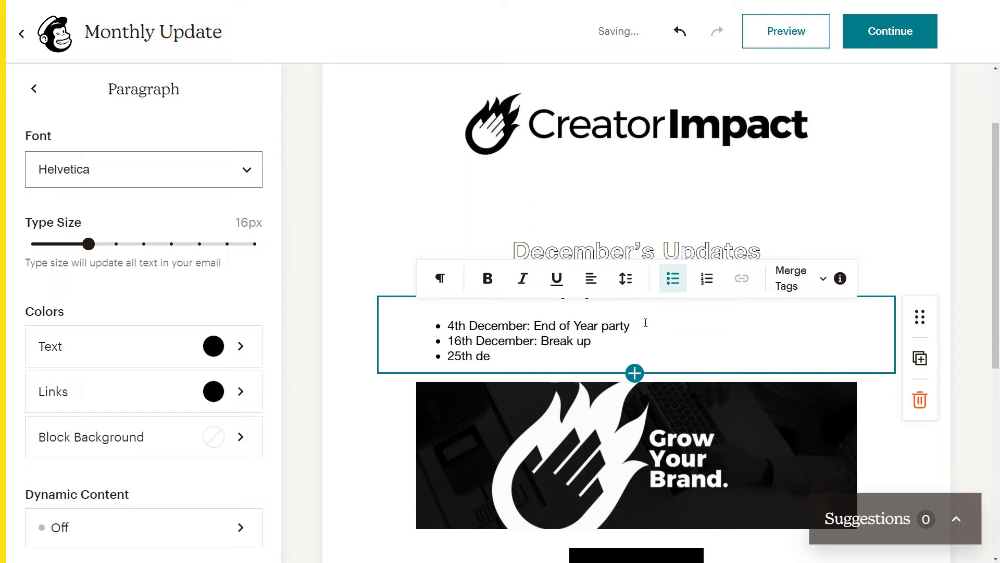
pyautogui.write('cember: Christmas Day')
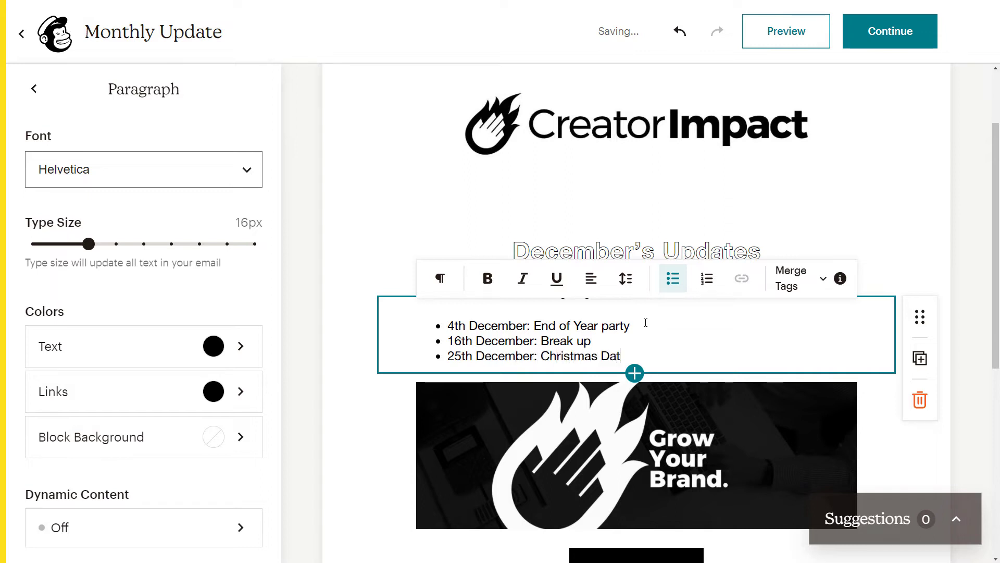
pyautogui.click(904, 232)
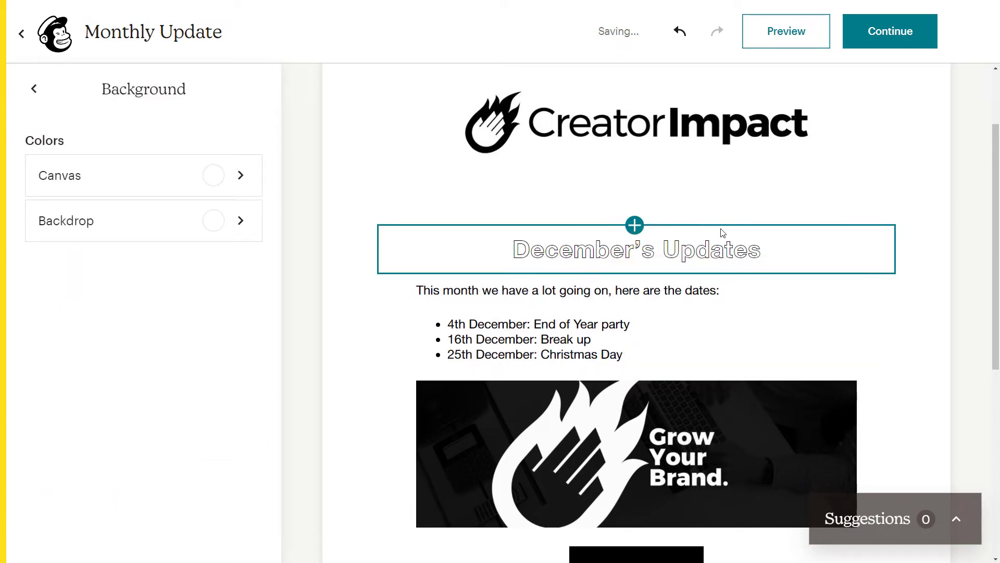
# Delete the empty button block
pyautogui.scroll(-5, 719, 234)
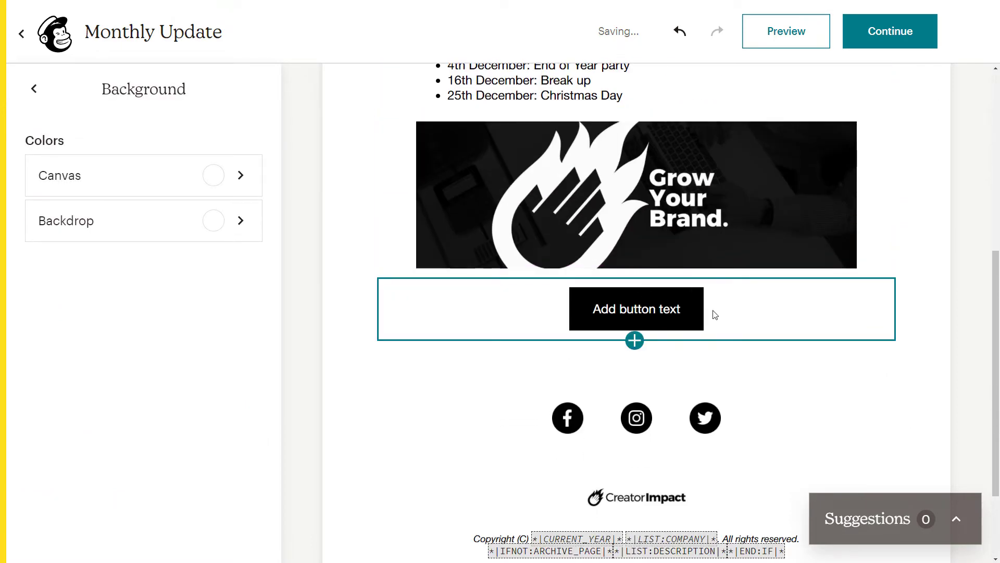
pyautogui.click(715, 314)
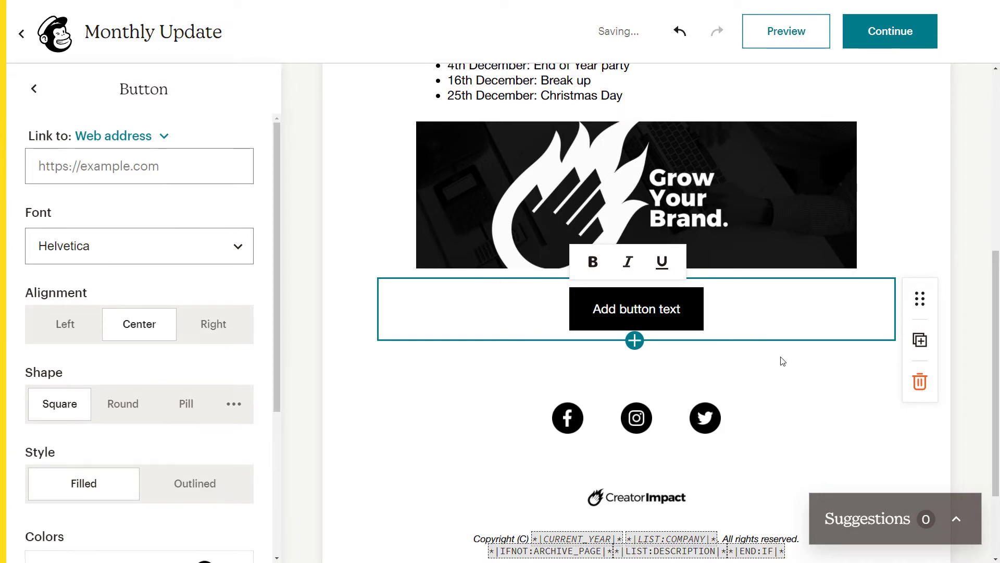
pyautogui.click(920, 382)
# Move the Grow Your Brand image to the top and the CreatorImpact logo below the dates
pyautogui.scroll(3, 646, 313)
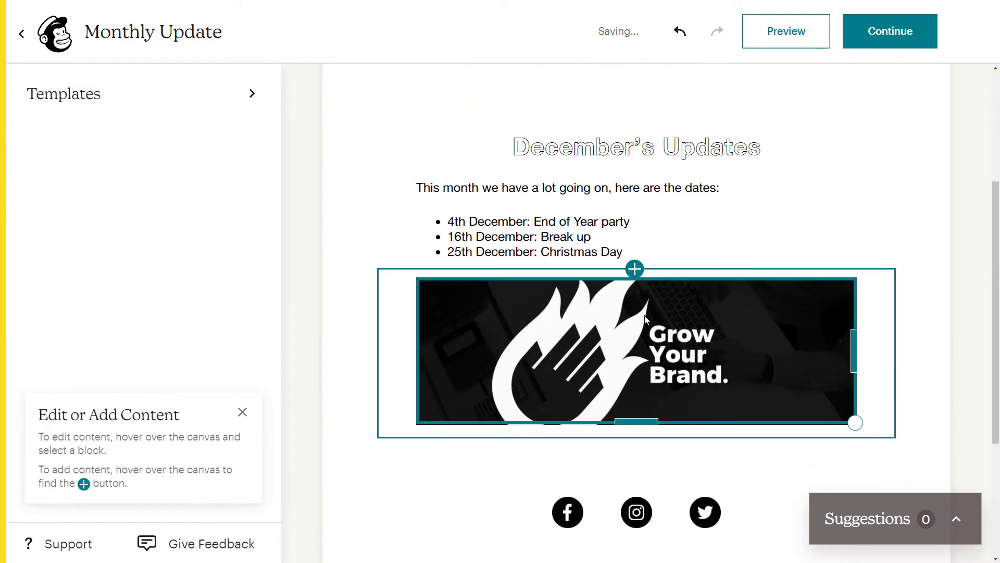
pyautogui.click(646, 319)
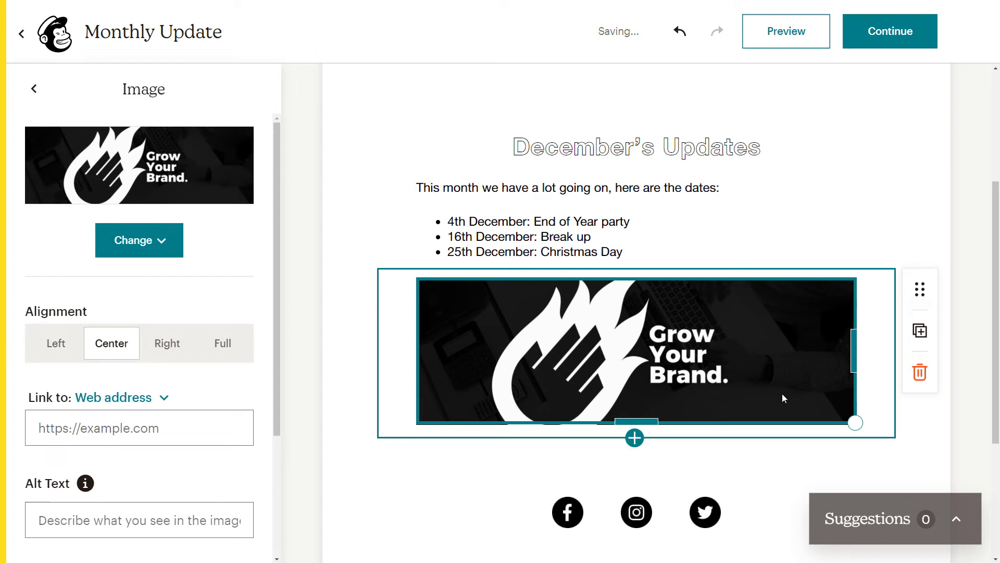
pyautogui.moveTo(920, 289); pyautogui.dragTo(906, 272)
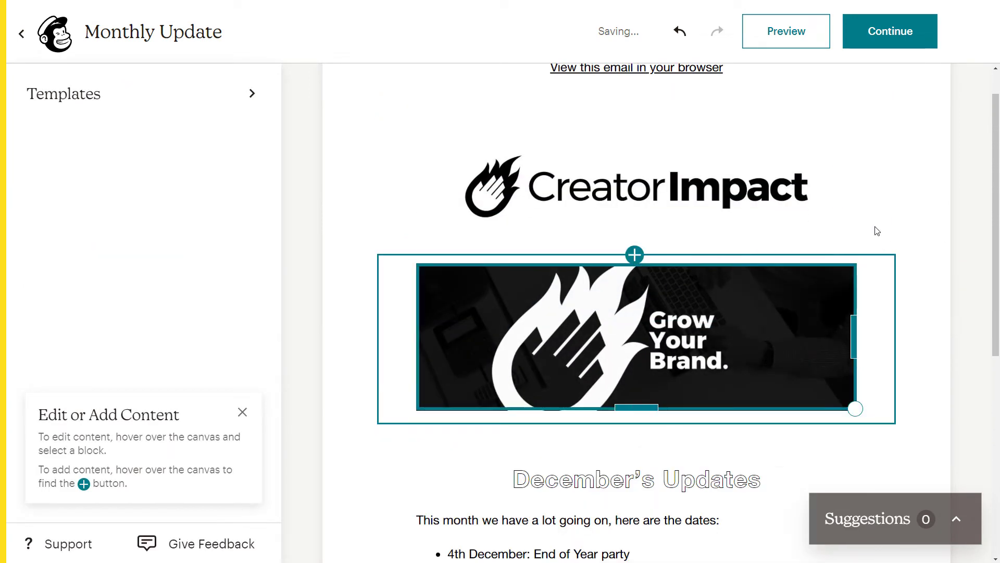
pyautogui.click(772, 192)
pyautogui.moveTo(917, 139); pyautogui.dragTo(889, 303)
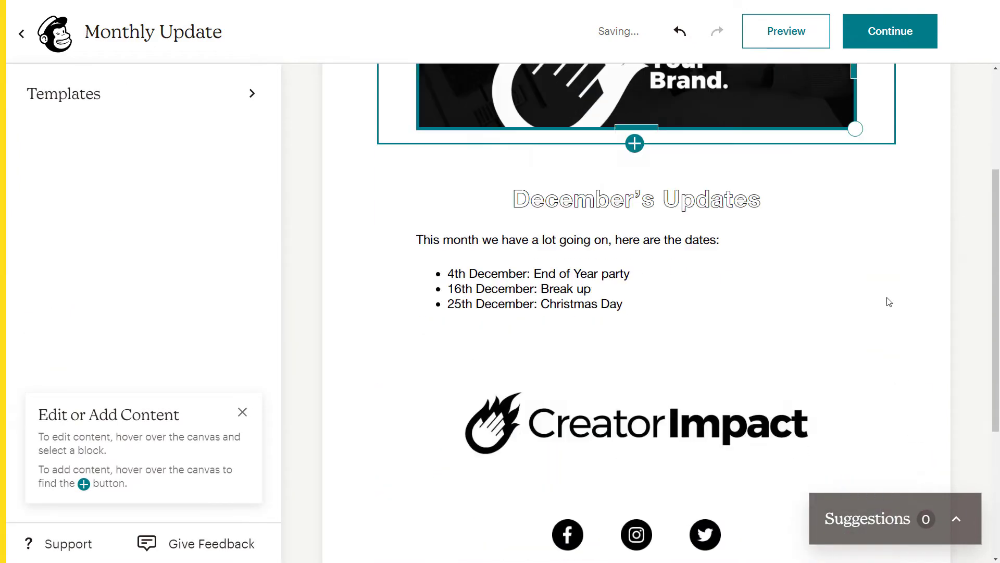
pyautogui.scroll(6, 696, 272)
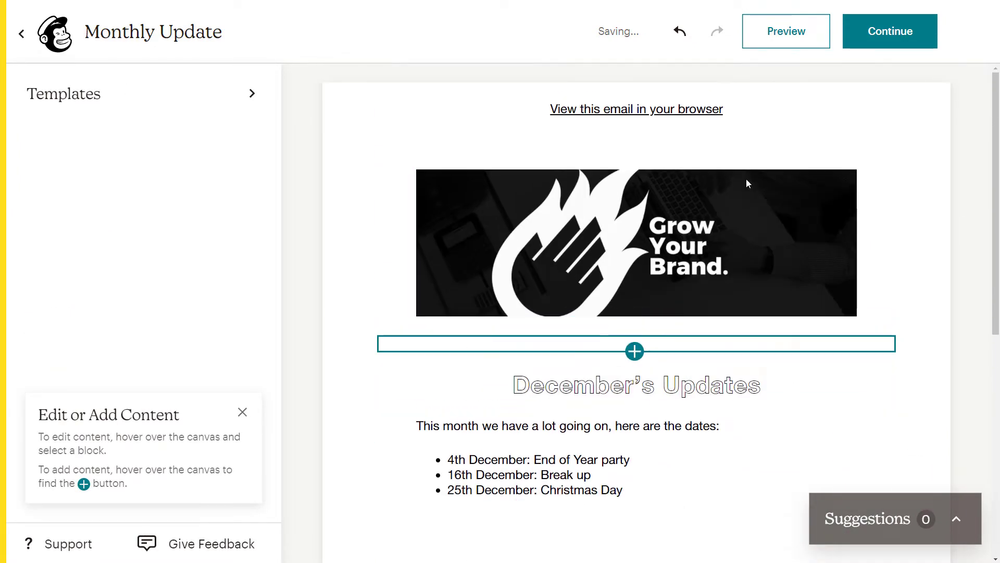
pyautogui.scroll(-3, 657, 251)
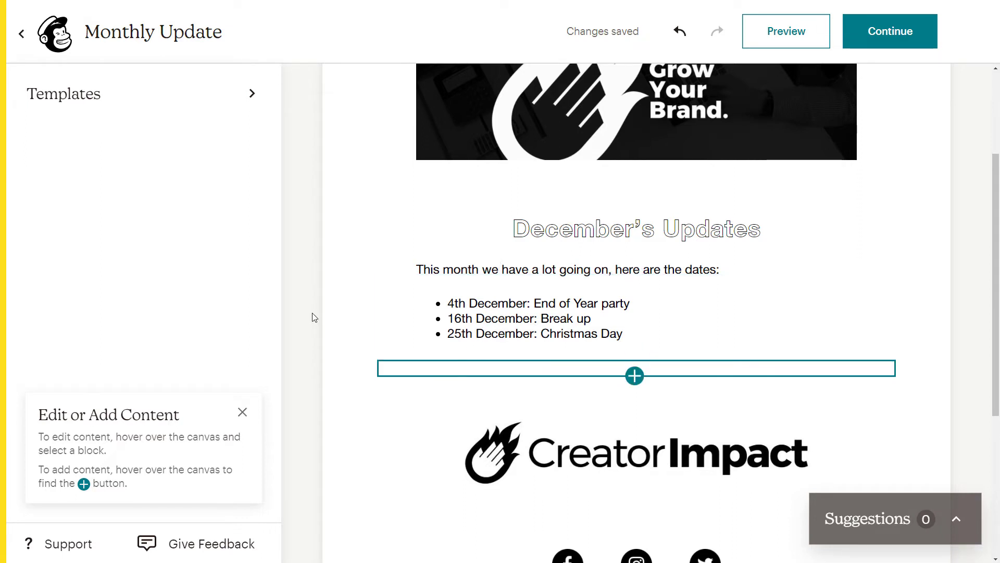
# Save the design as a template named Template Test 1, then return to the campaign
pyautogui.click(493, 292)
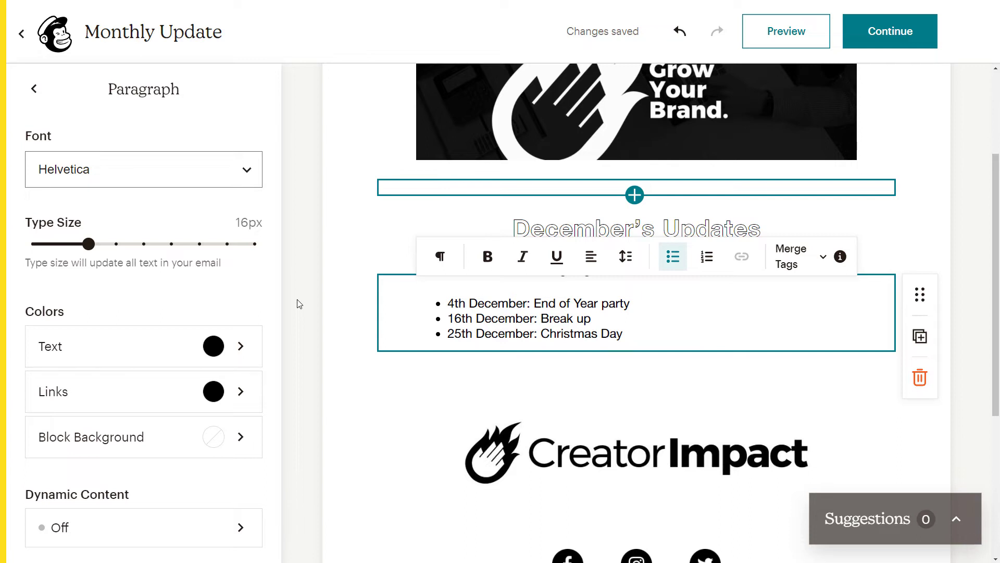
pyautogui.click(305, 271)
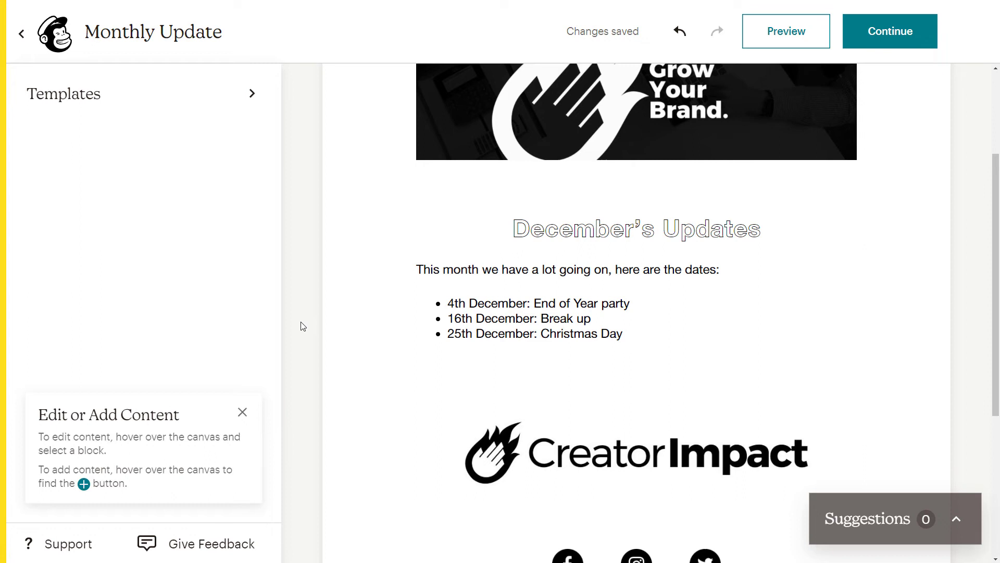
pyautogui.click(85, 104)
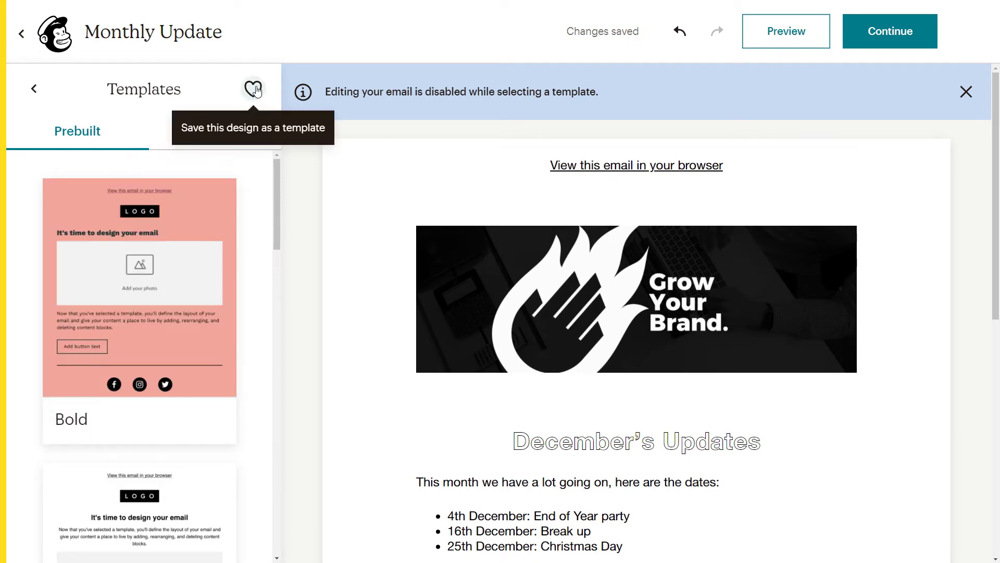
pyautogui.click(254, 91)
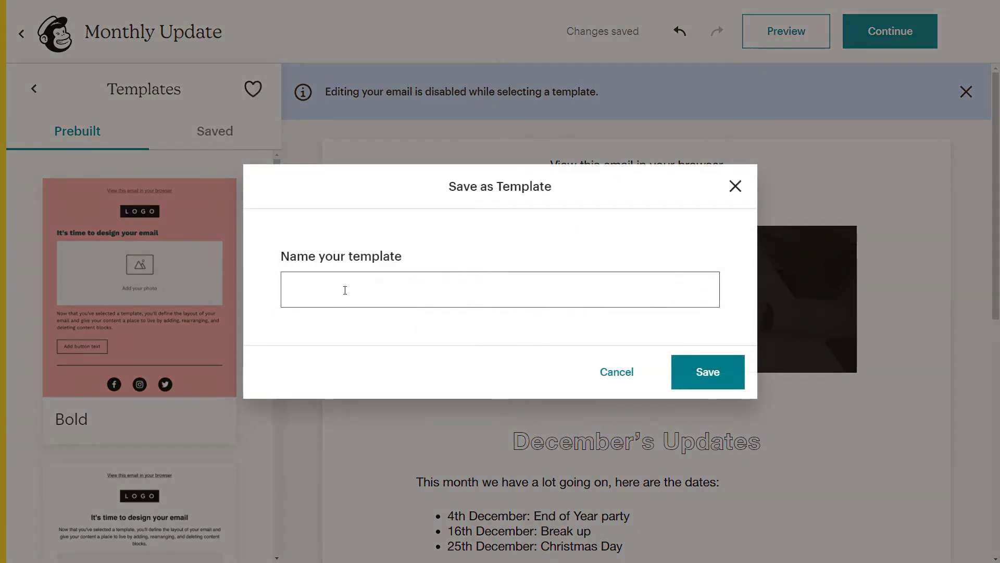
pyautogui.click(343, 289)
pyautogui.write('Templat3e')
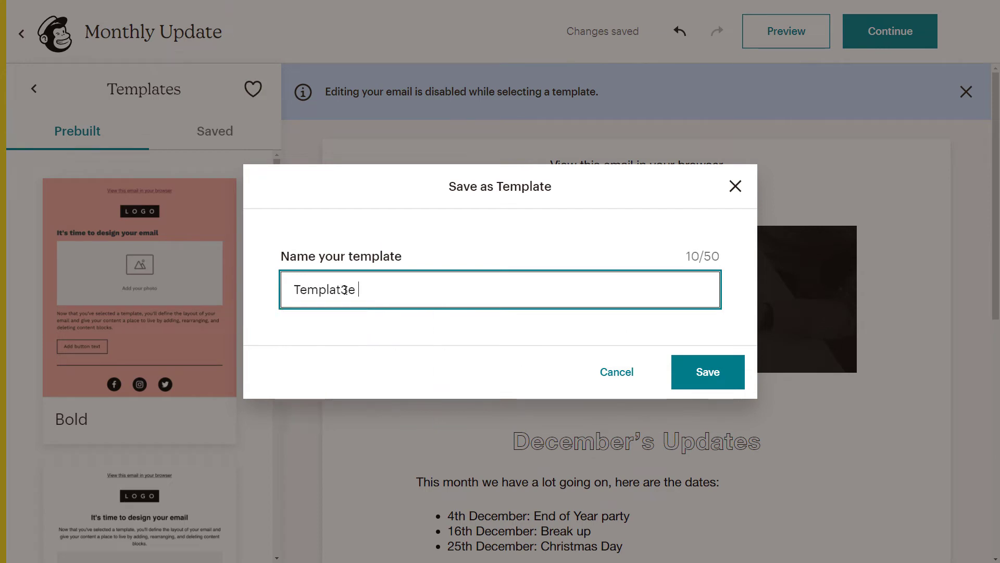
pyautogui.write('Test')
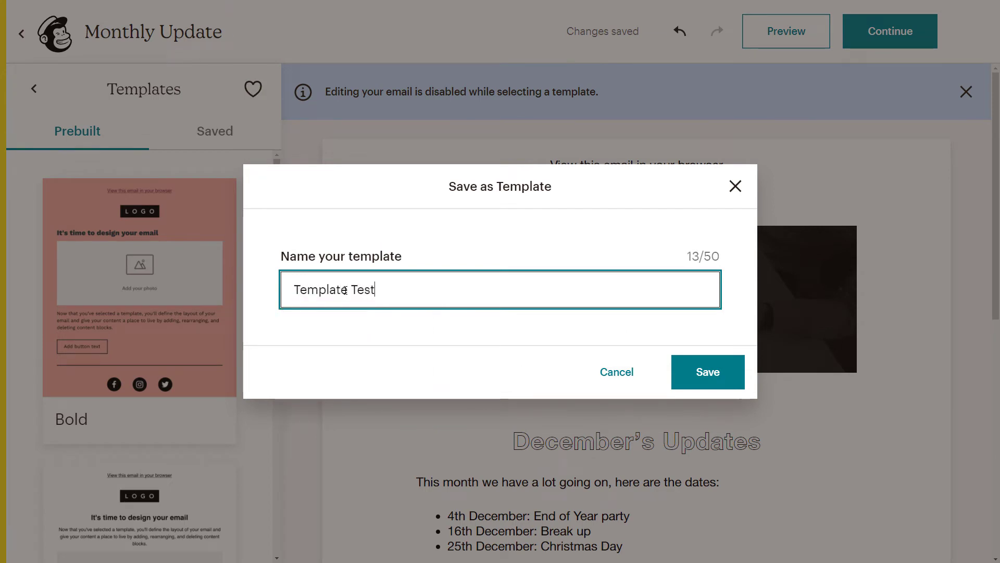
pyautogui.write(' 1')
pyautogui.click(718, 375)
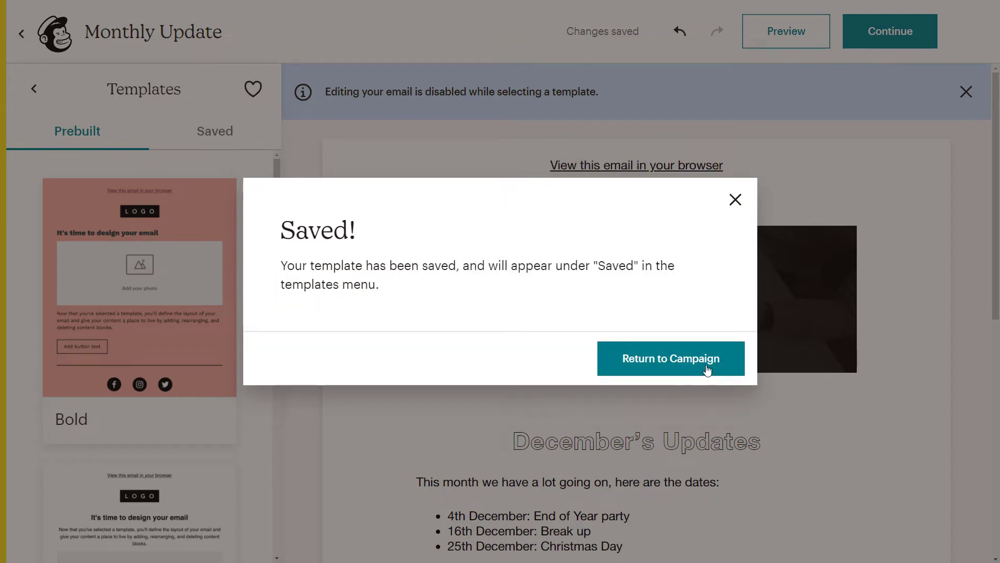
pyautogui.click(706, 369)
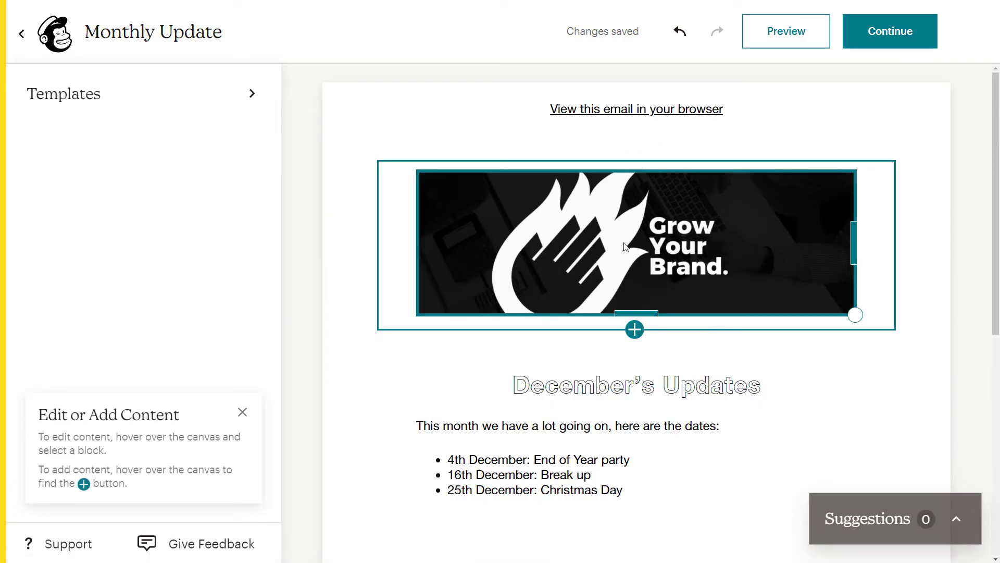
# Dismiss the Timewarp popup and go to the Home dashboard, leaving the campaign as a draft
pyautogui.scroll(-2, 620, 335)
pyautogui.scroll(2, 692, 303)
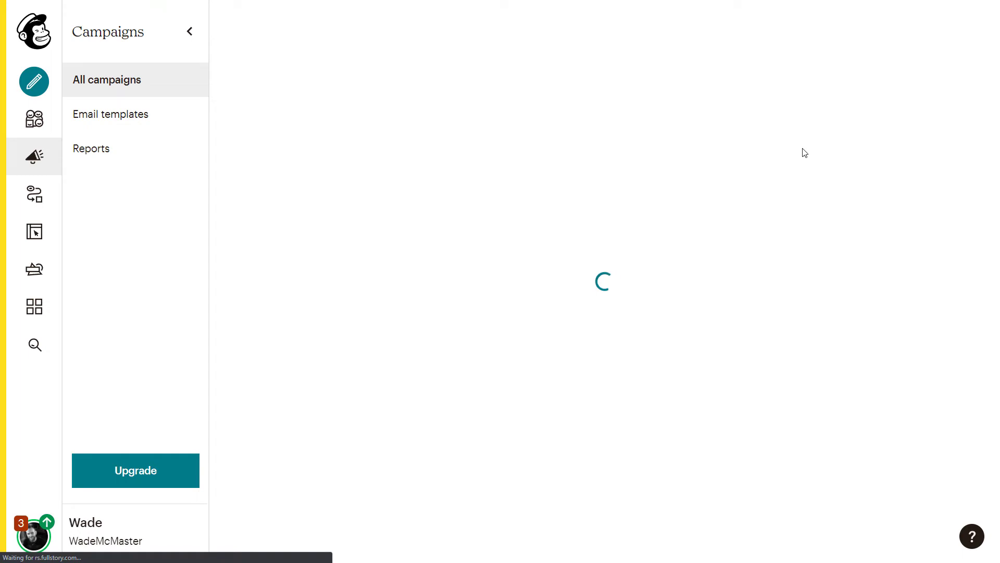
pyautogui.scroll(-4, 523, 172)
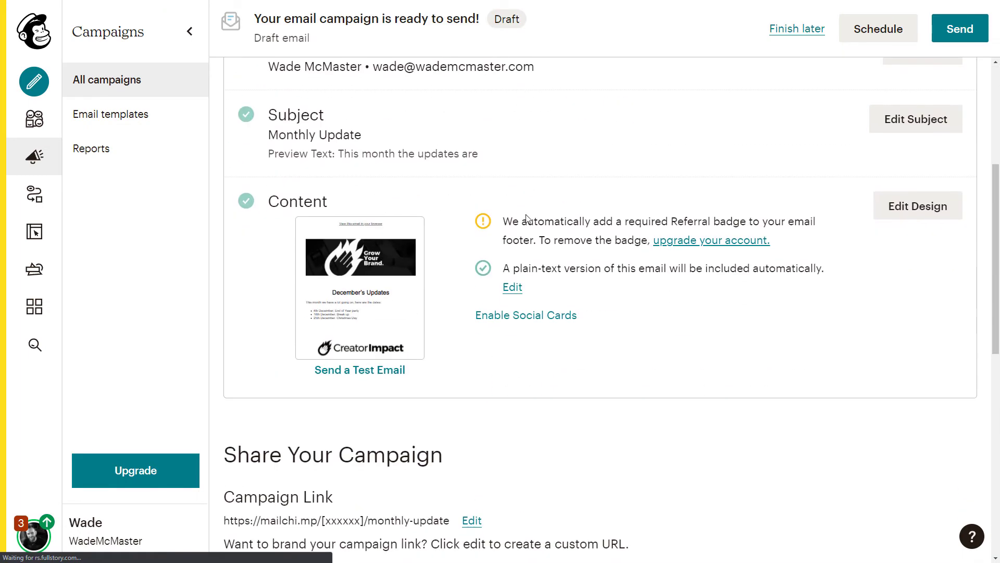
pyautogui.scroll(-5, 537, 290)
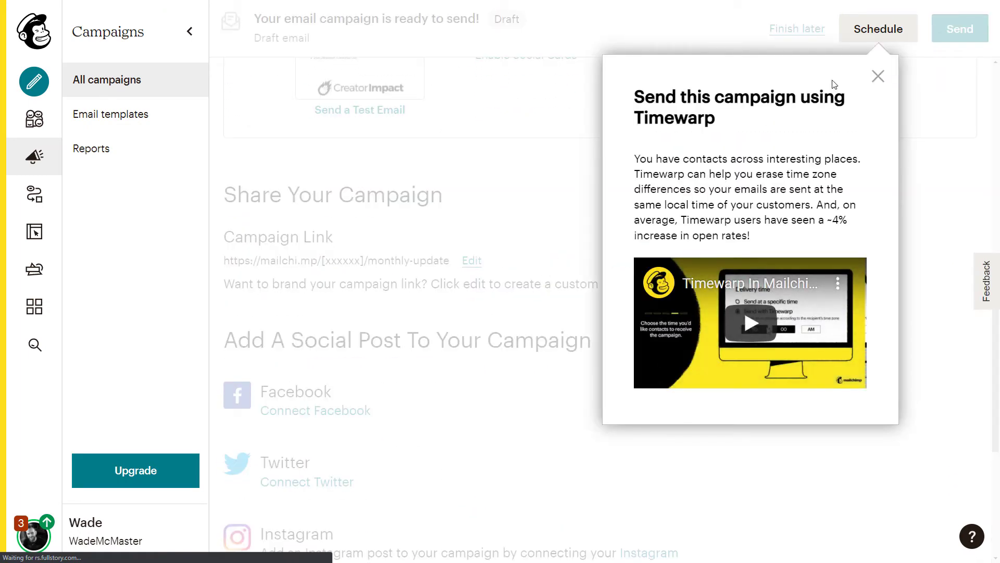
pyautogui.click(879, 78)
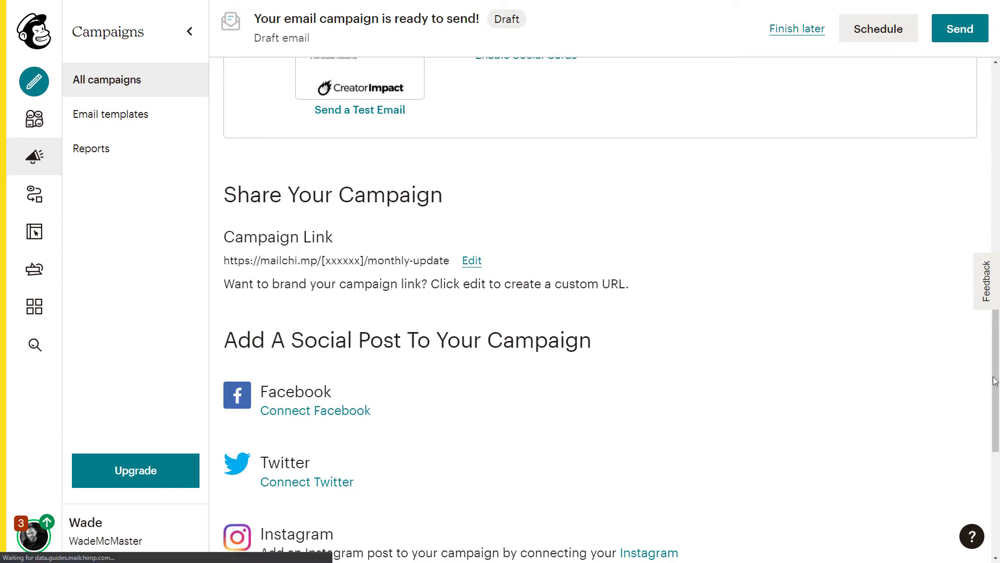
pyautogui.scroll(10, 972, 32)
pyautogui.click(964, 30)
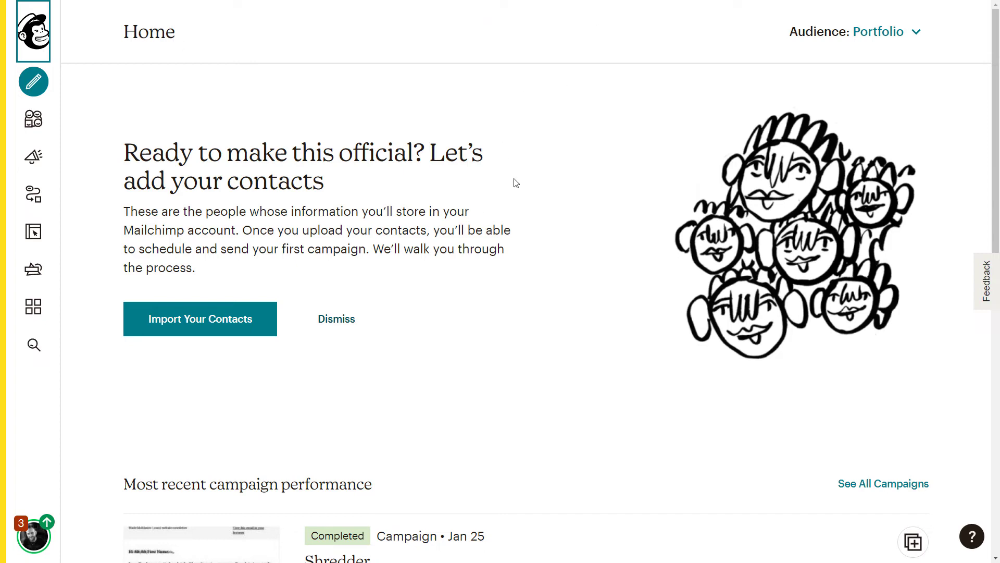
# Start a new Regular email campaign named 'January Newsletter'
pyautogui.click(33, 81)
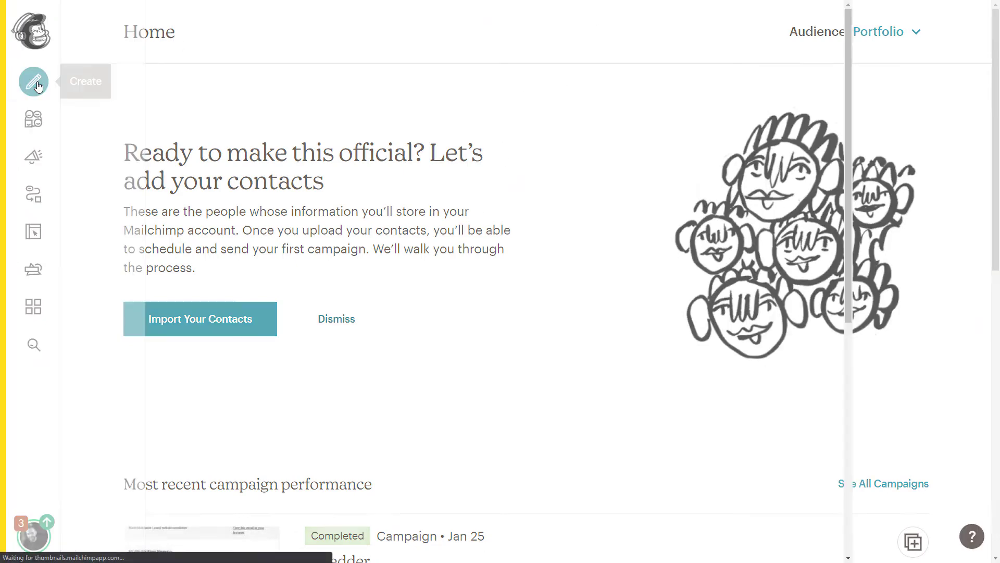
pyautogui.click(83, 86)
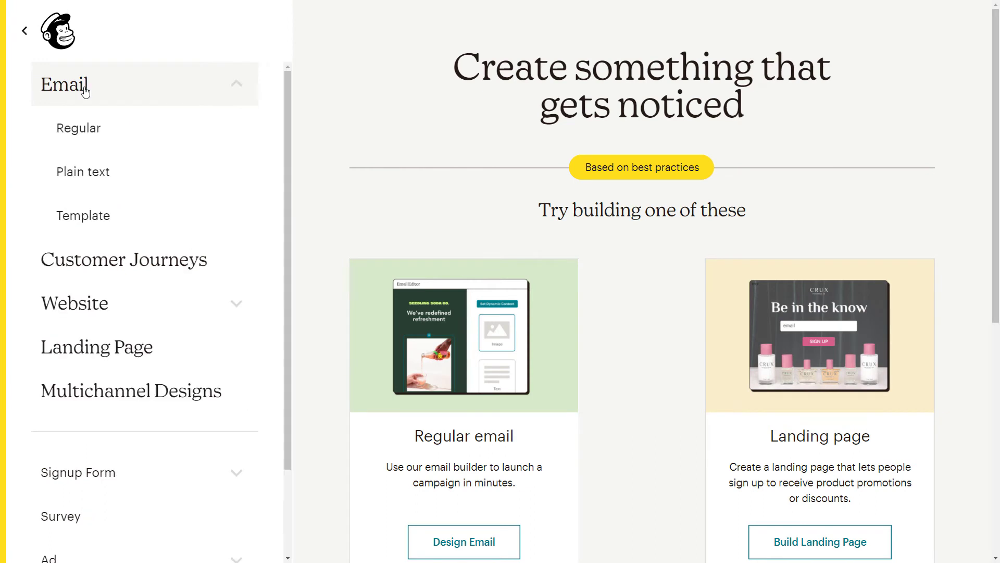
pyautogui.click(69, 127)
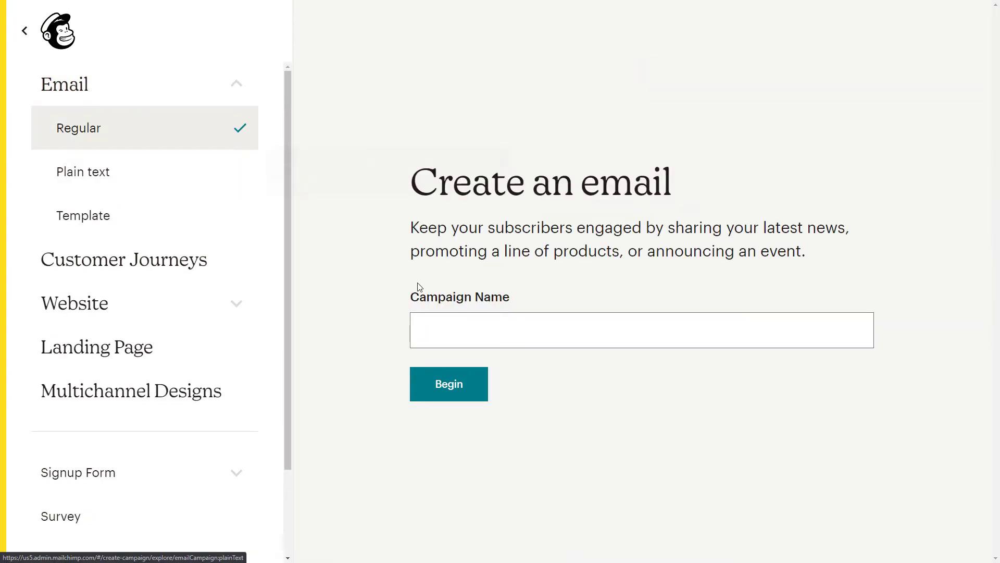
pyautogui.click(444, 330)
pyautogui.write('January')
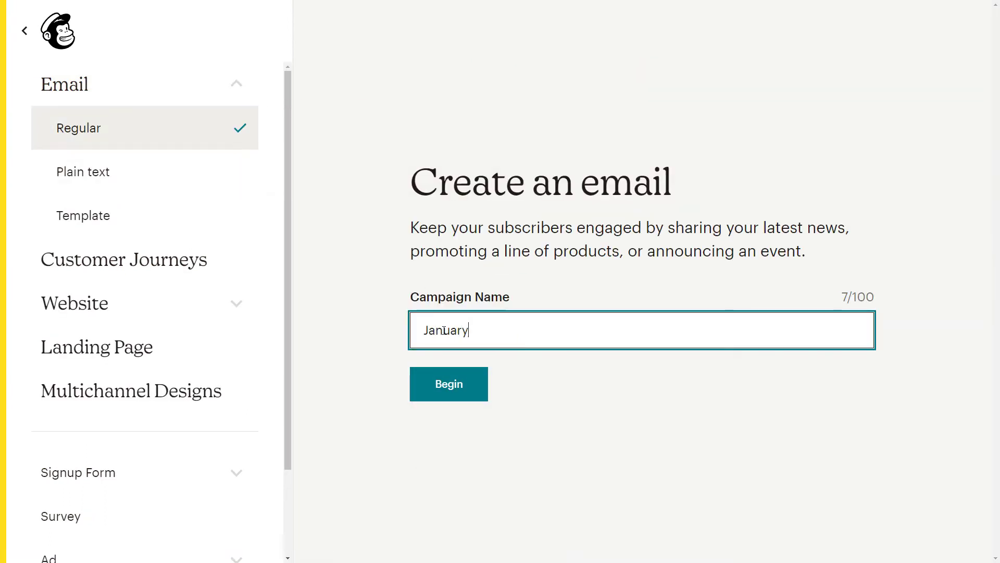
pyautogui.write(' Newsletter')
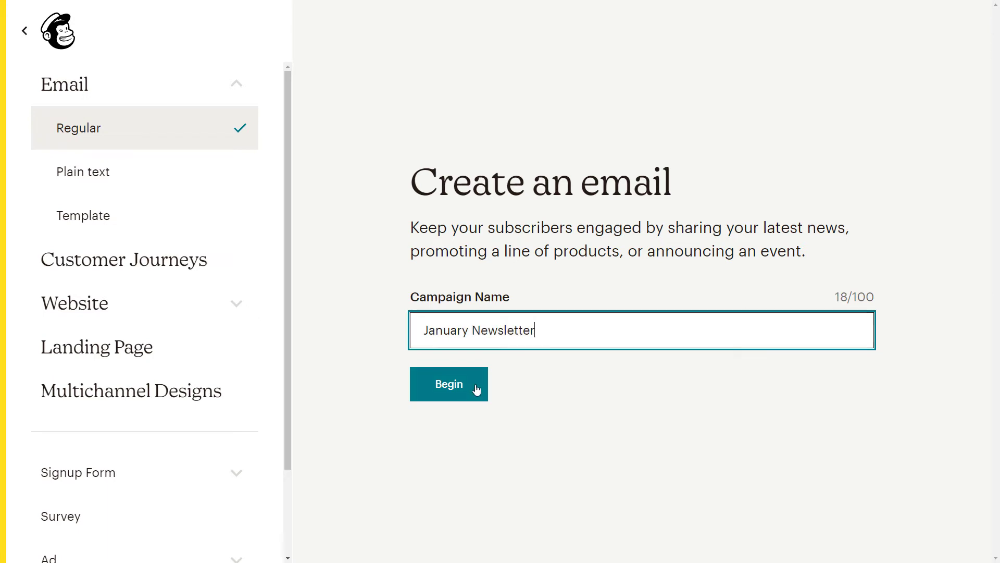
pyautogui.click(473, 391)
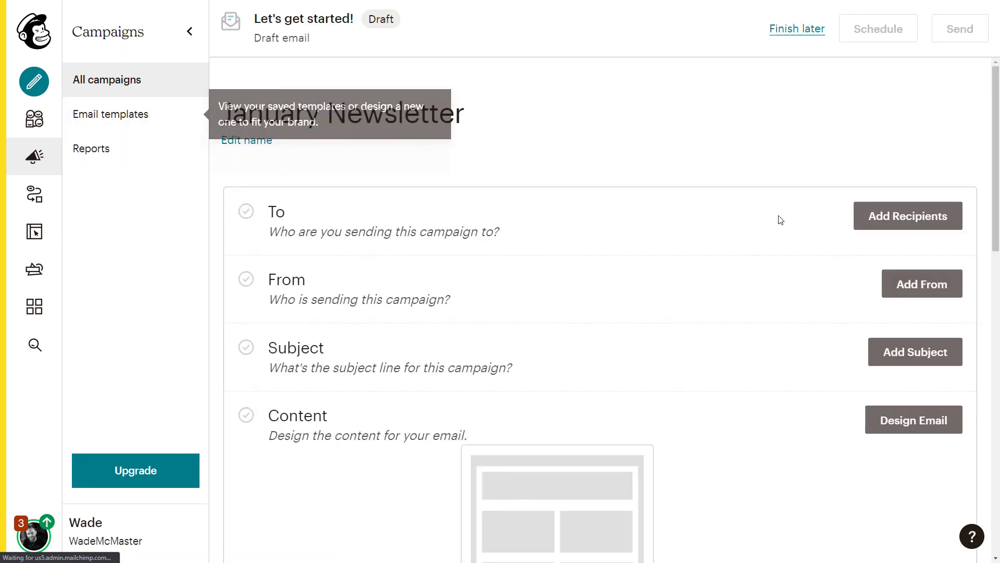
# Set the recipients to the Martial Arts Designer - Get Started Book audience
pyautogui.click(876, 215)
pyautogui.click(372, 292)
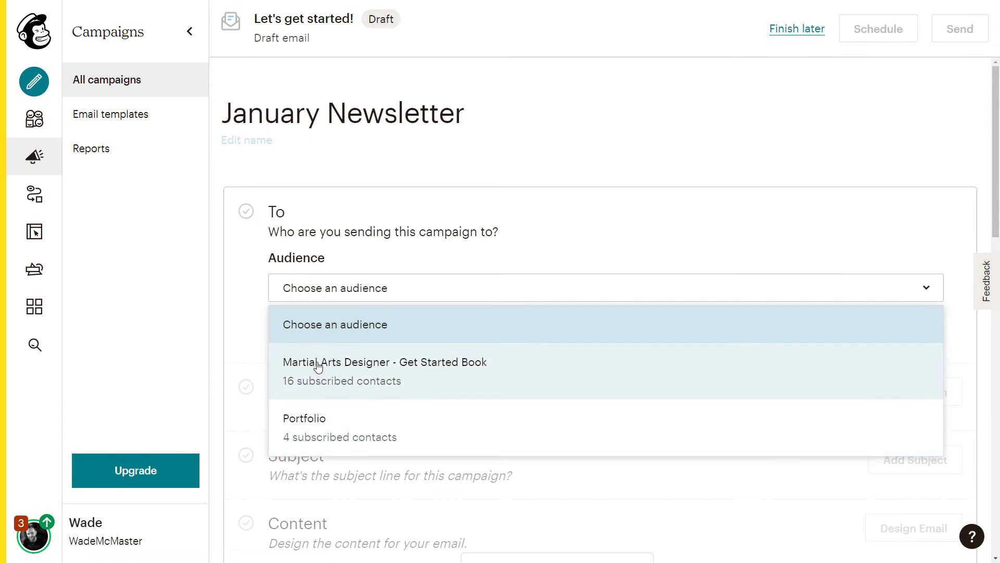
pyautogui.click(318, 367)
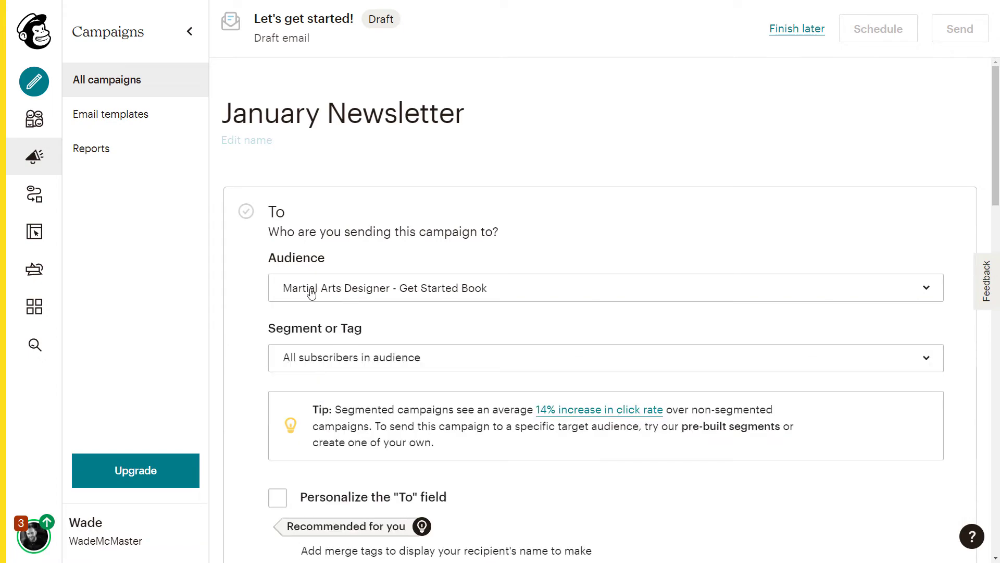
pyautogui.scroll(-4, 385, 285)
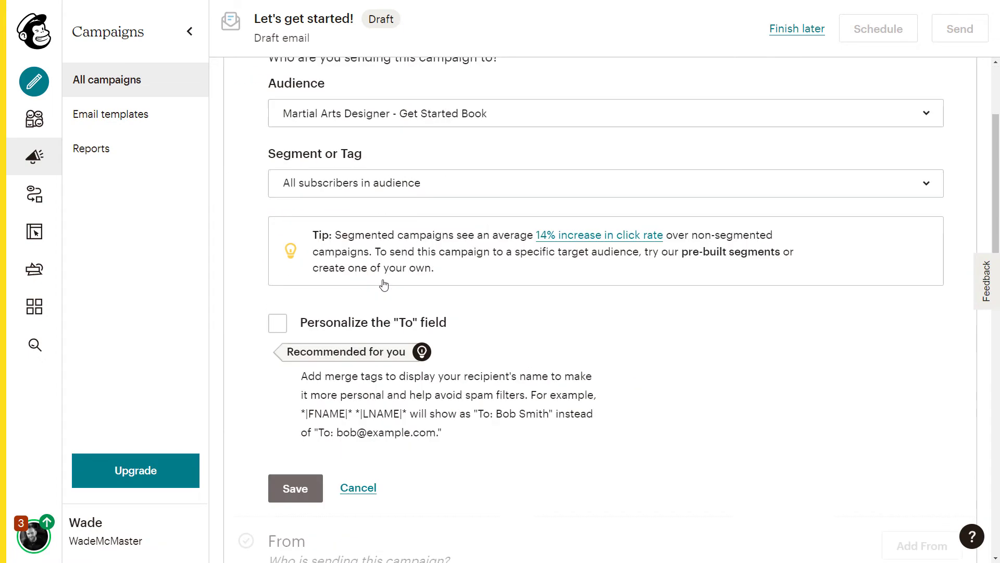
pyautogui.click(307, 455)
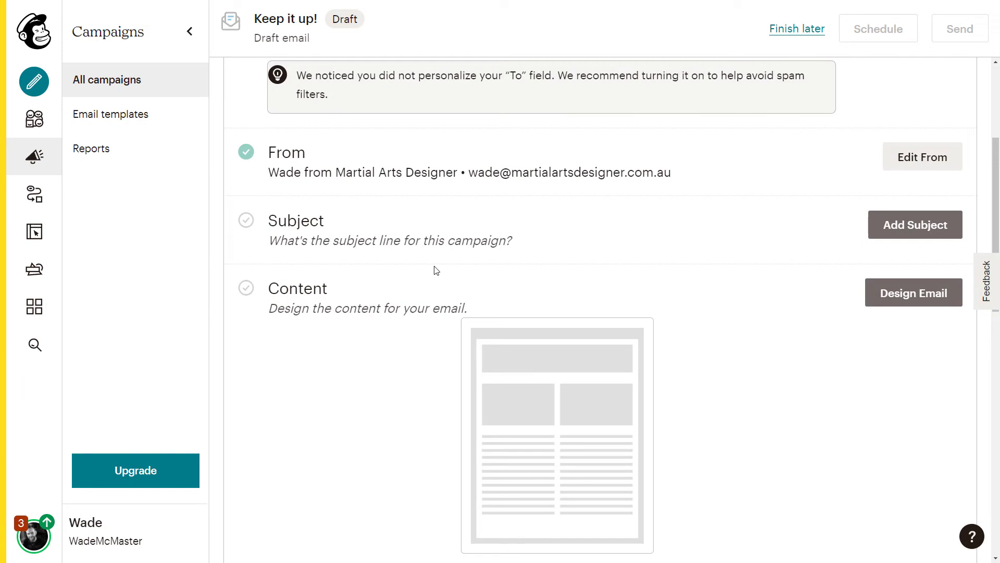
# Give the campaign the subject line 'January Newsletter'
pyautogui.click(947, 227)
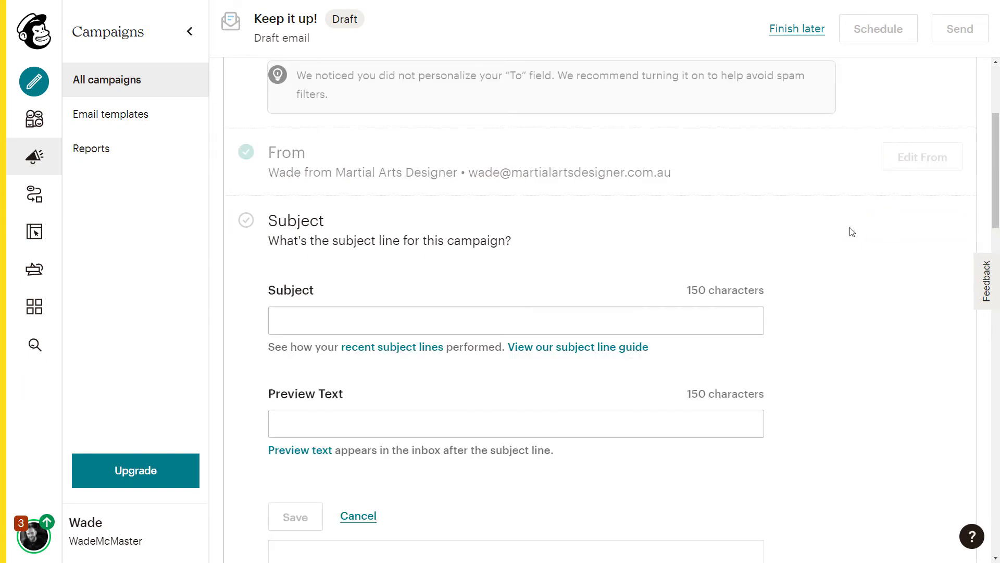
pyautogui.click(379, 316)
pyautogui.write('January')
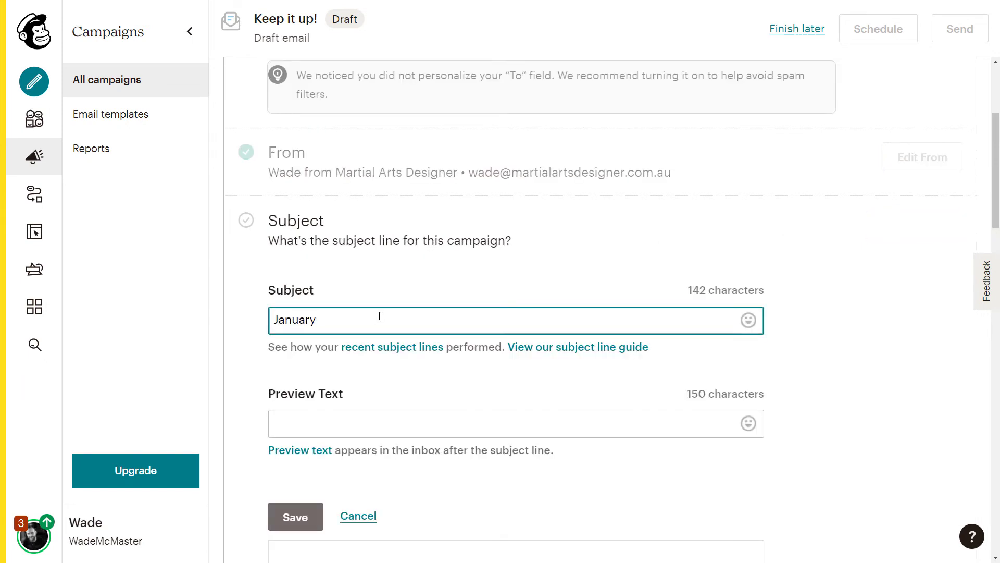
pyautogui.write(' Newsletter')
pyautogui.scroll(-2, 323, 414)
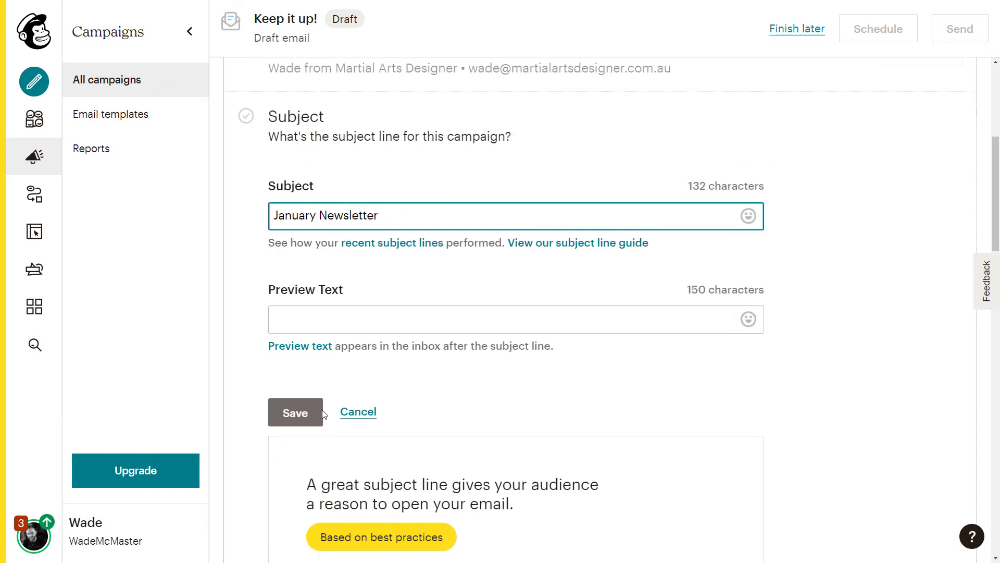
pyautogui.click(296, 413)
pyautogui.scroll(-4, 526, 237)
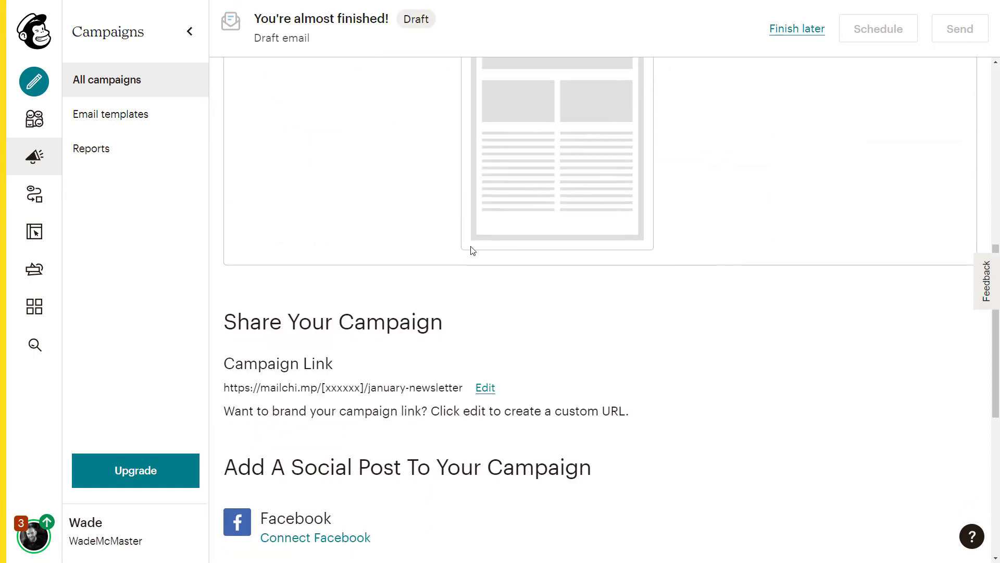
pyautogui.scroll(5, 471, 250)
pyautogui.scroll(5, 329, 258)
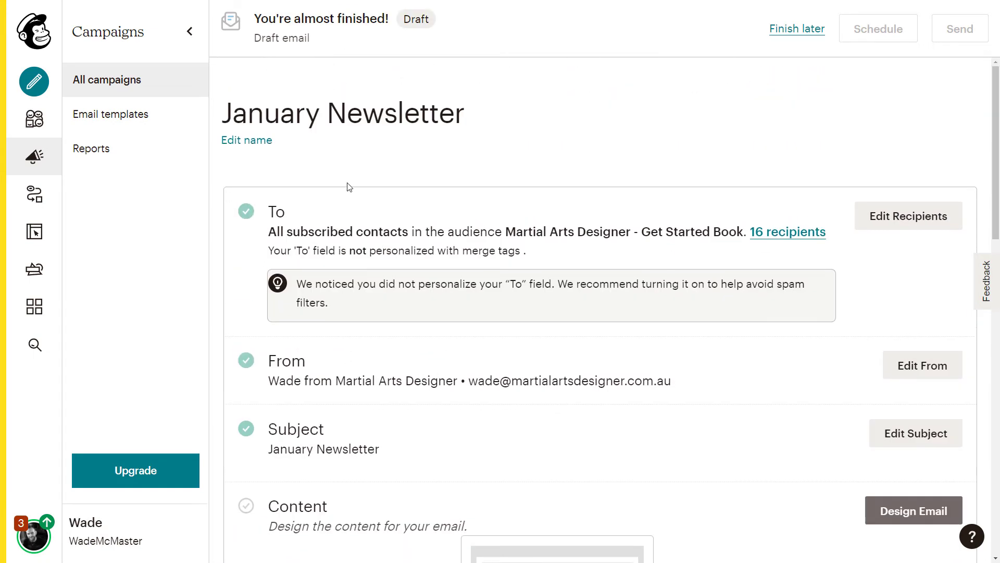
pyautogui.scroll(-4, 322, 429)
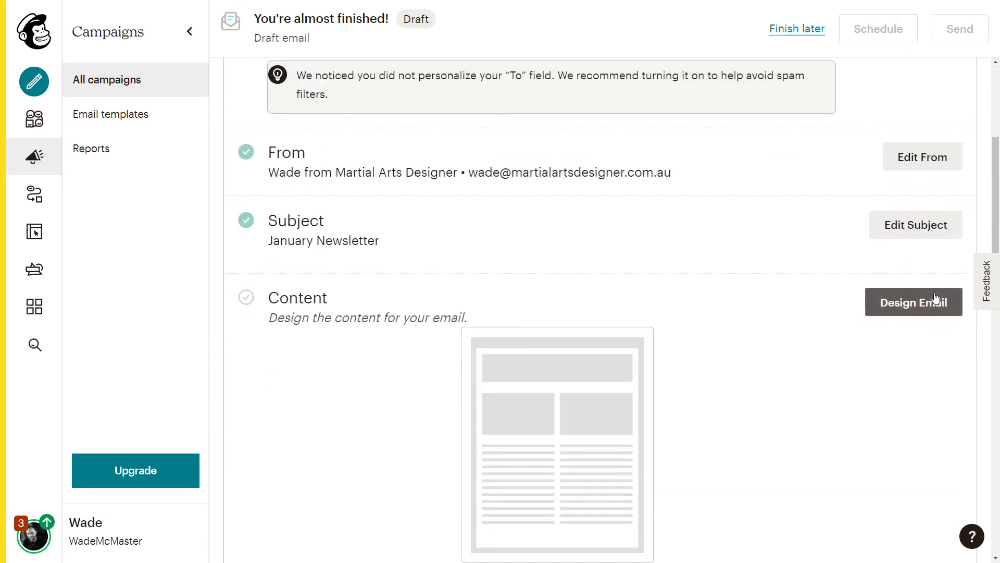
# Open the email designer for the campaign's content
pyautogui.click(923, 305)
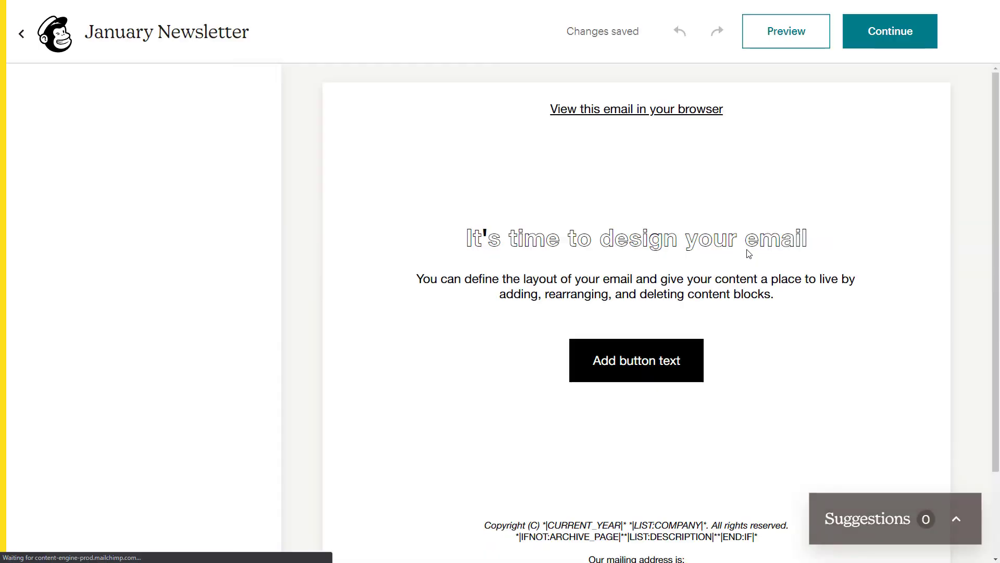
pyautogui.scroll(-3, 657, 203)
pyautogui.scroll(-4, 657, 204)
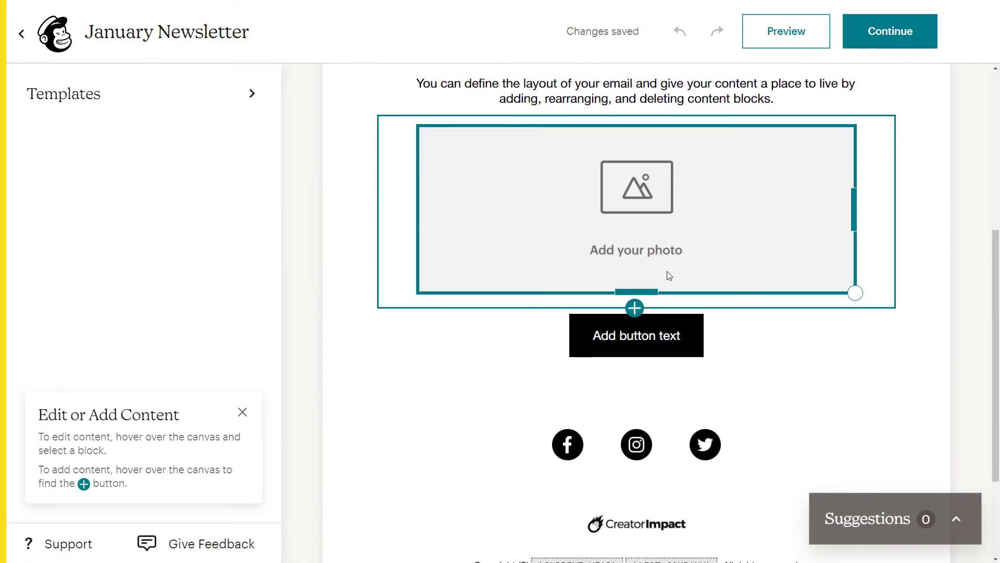
pyautogui.scroll(7, 667, 281)
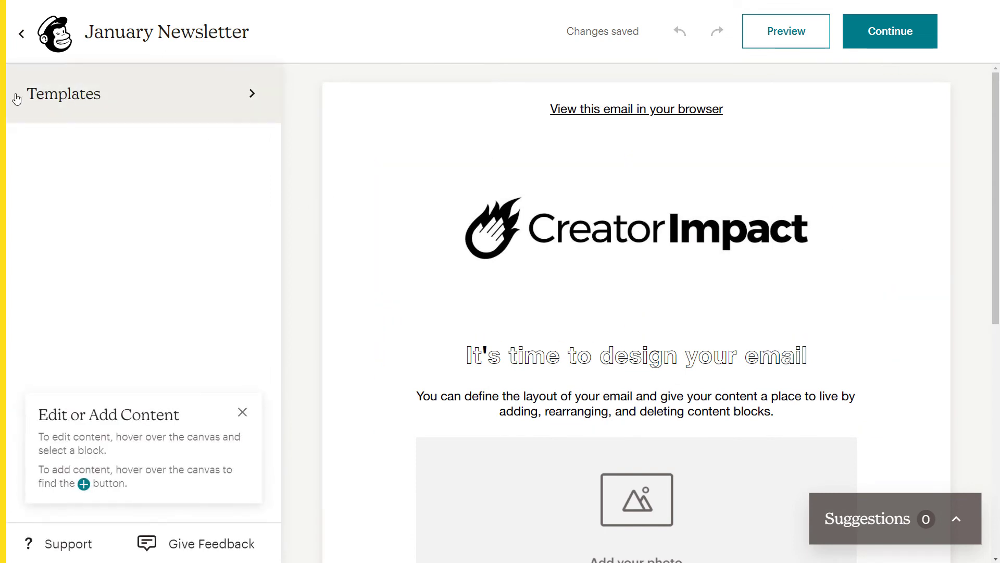
# Apply the saved template 'Template Test 1' to the email
pyautogui.click(64, 100)
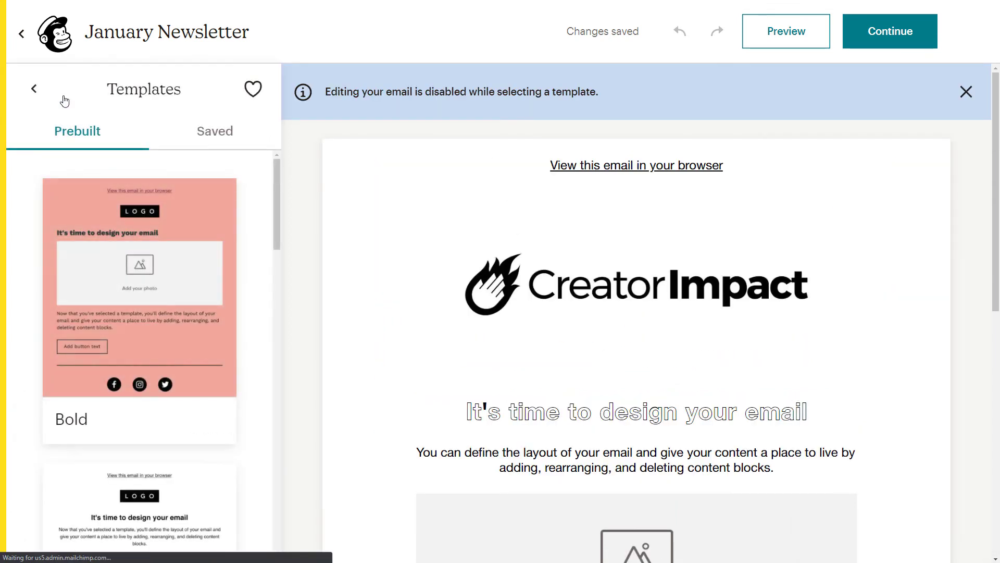
pyautogui.click(212, 137)
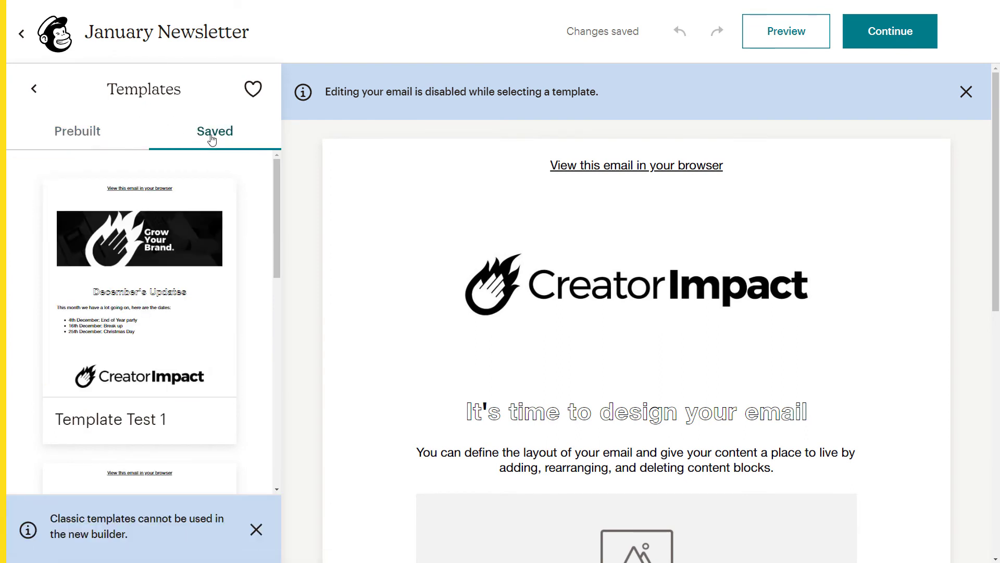
pyautogui.moveTo(235, 246)
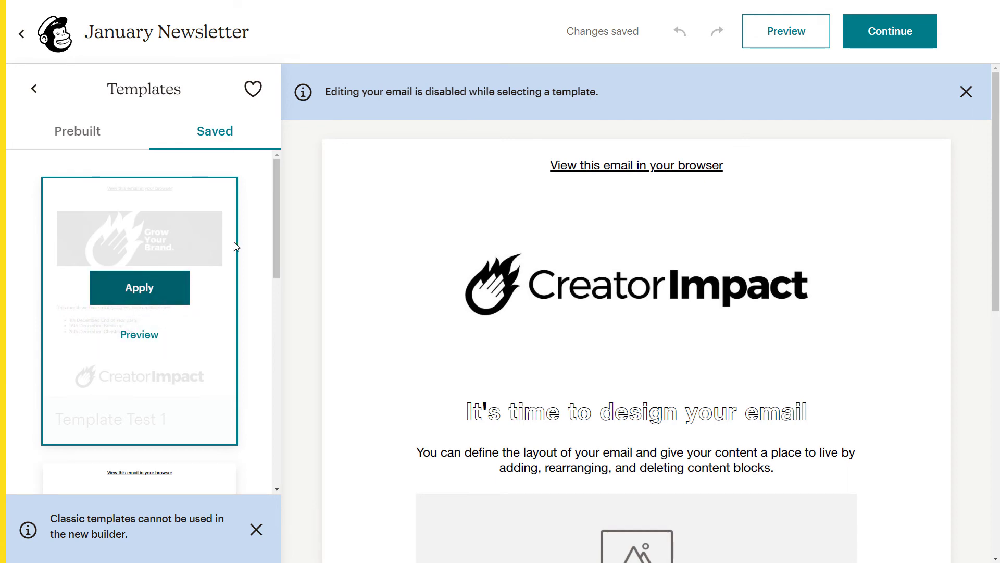
pyautogui.moveTo(275, 217); pyautogui.dragTo(274, 178)
pyautogui.moveTo(116, 421)
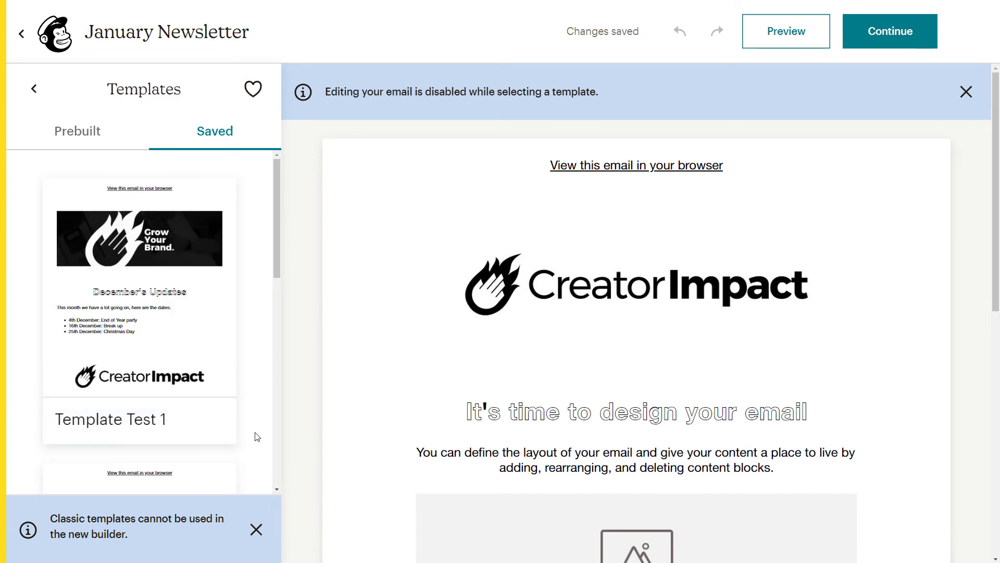
pyautogui.moveTo(156, 258)
pyautogui.click(141, 287)
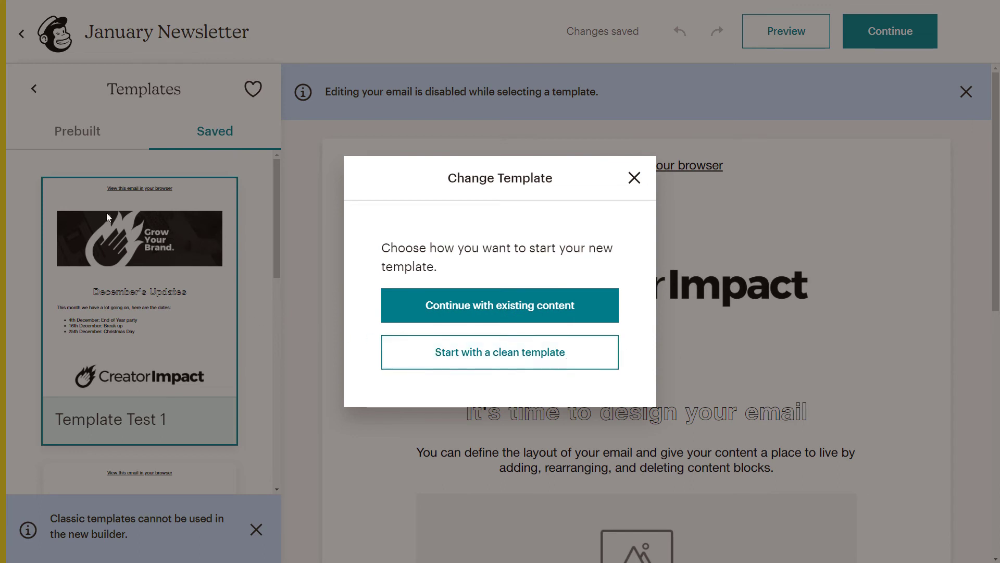
# Load Template Test 1 clean and change the heading to 'January's Updates'
pyautogui.click(484, 361)
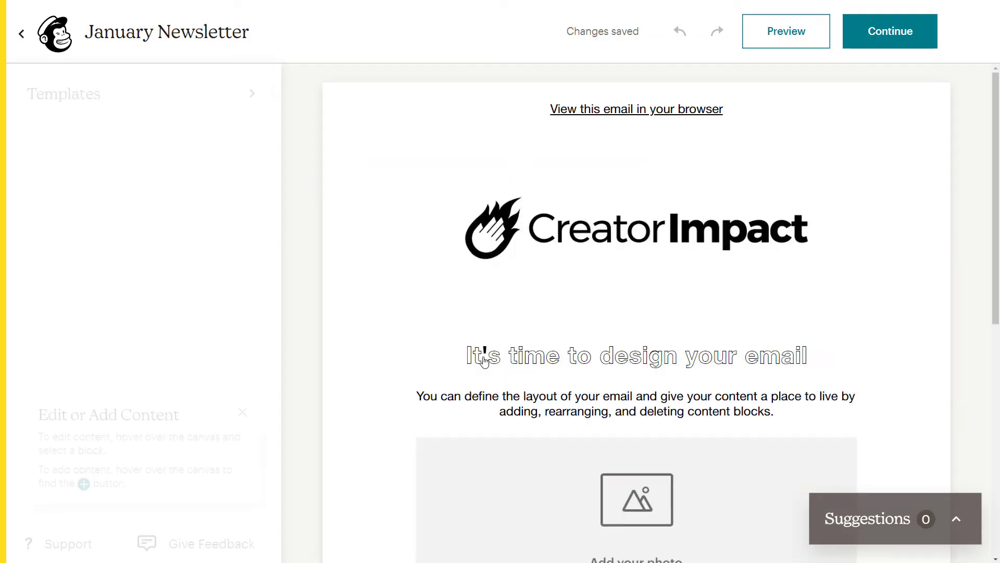
pyautogui.scroll(-3, 576, 295)
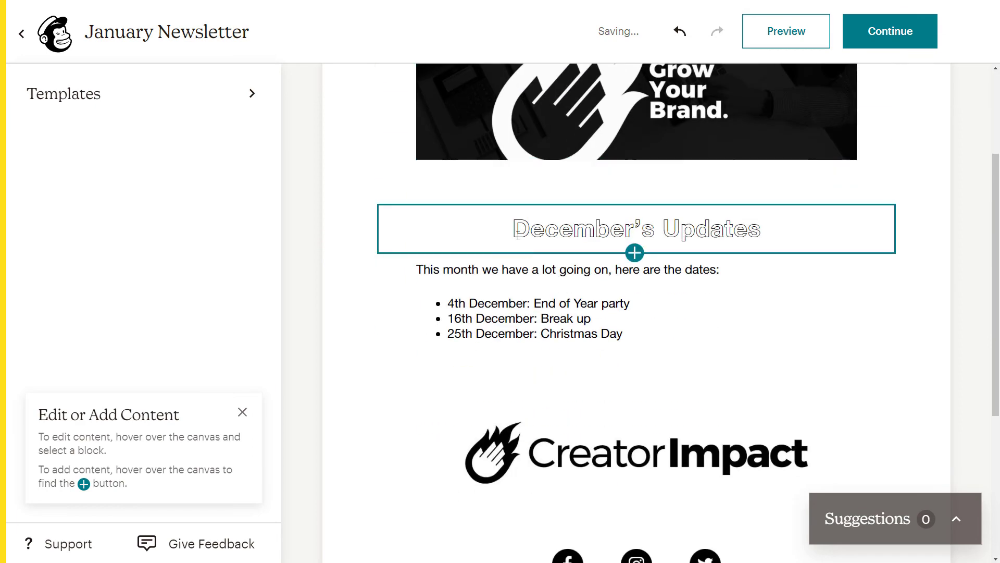
pyautogui.moveTo(513, 230); pyautogui.dragTo(633, 229)
pyautogui.write('Jn')
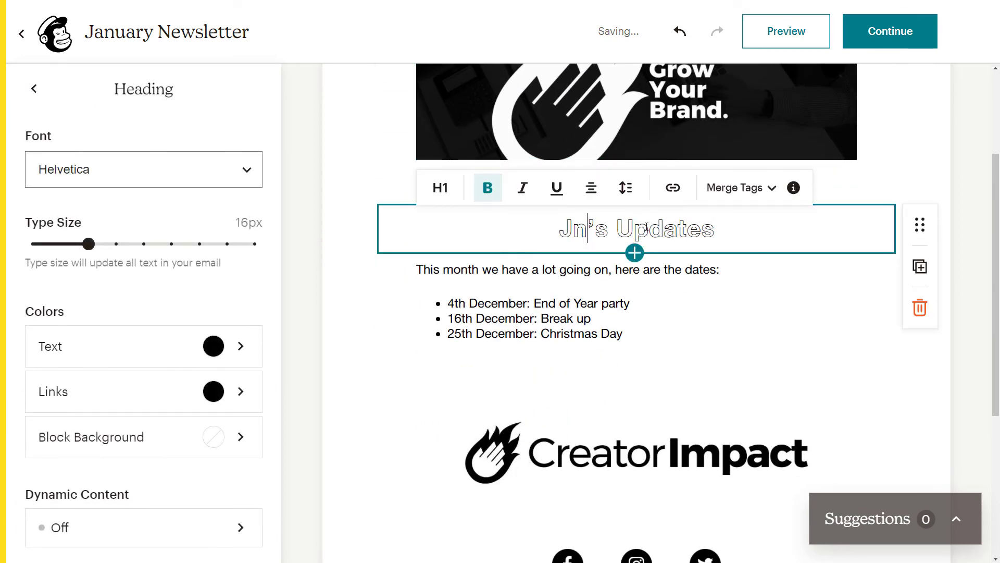
pyautogui.press('BackSpace')
pyautogui.write('anuary')
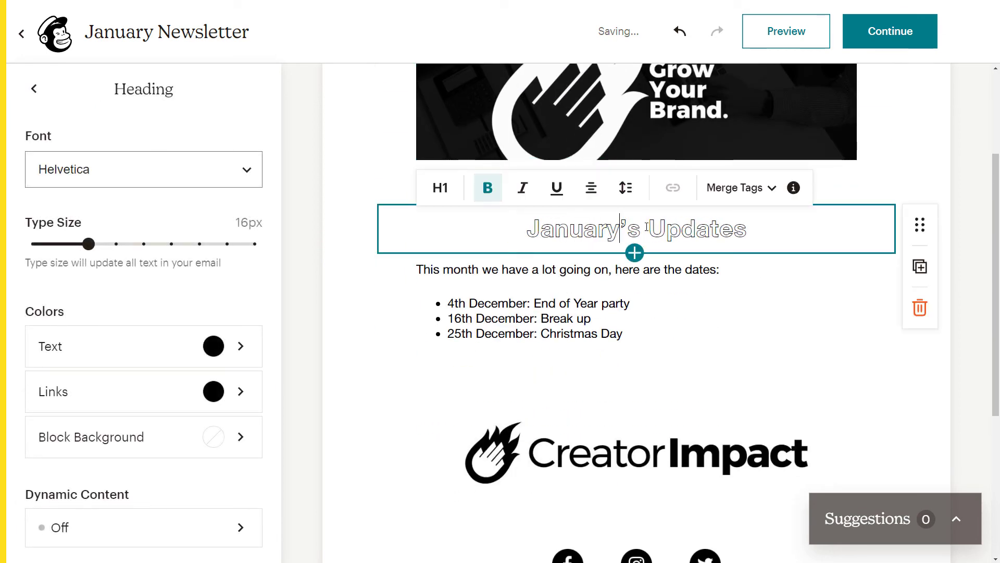
# Change the first bullet to '4th January: Start of Year party'
pyautogui.moveTo(471, 303); pyautogui.dragTo(527, 305)
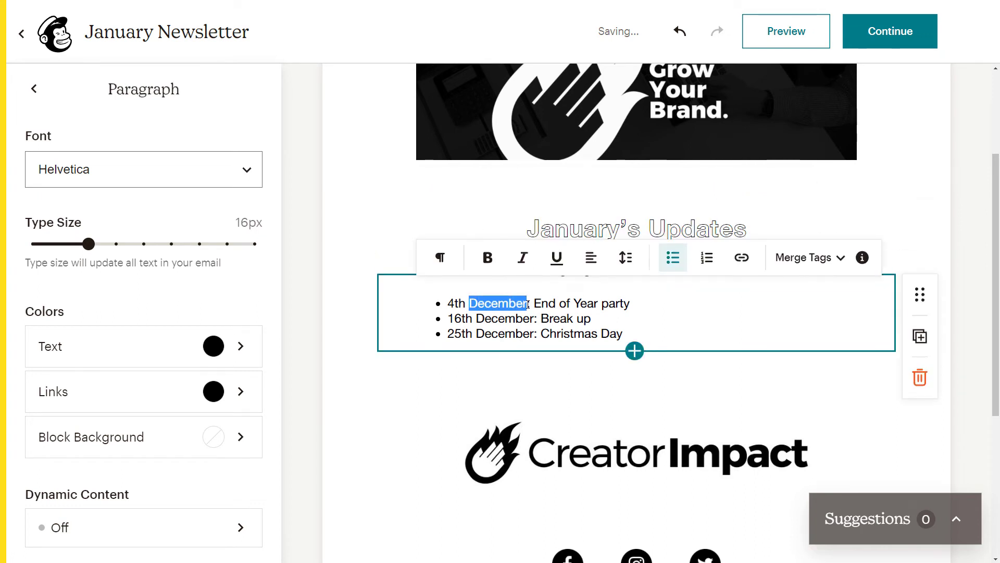
pyautogui.write('Januar')
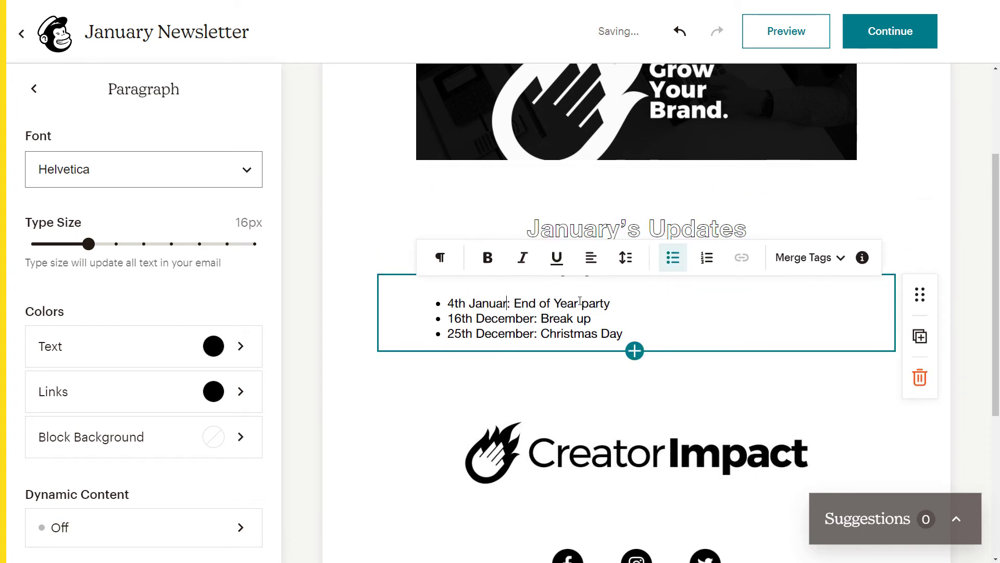
pyautogui.write('y')
pyautogui.moveTo(521, 303); pyautogui.dragTo(553, 304)
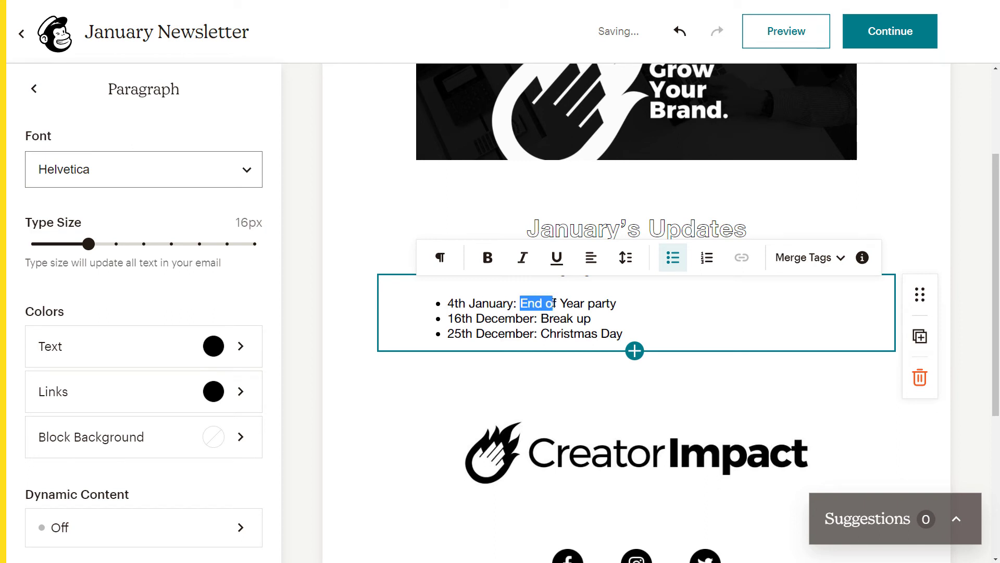
pyautogui.write('Start of')
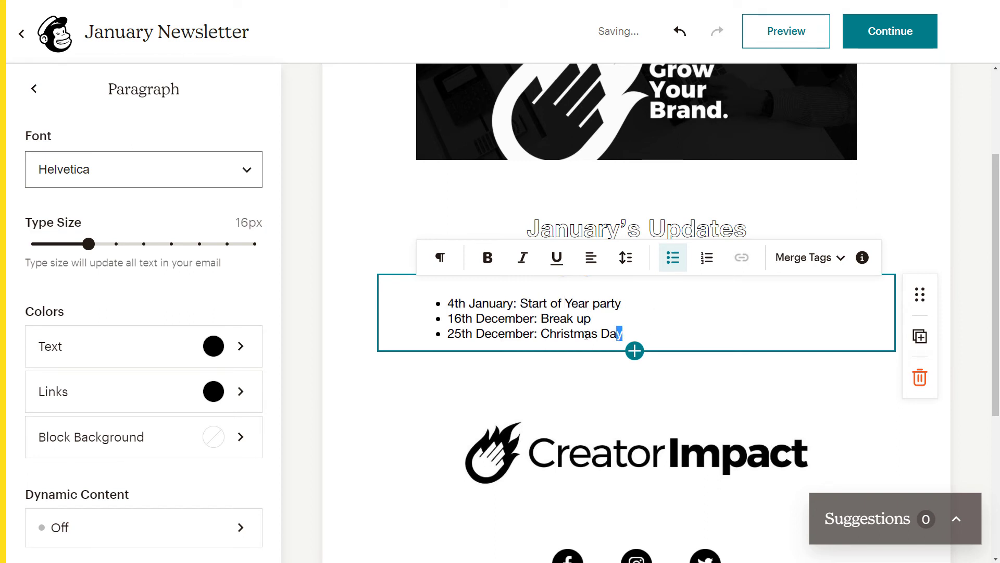
# Replace the remaining December dates with '16th January: Special week!', dropping the third bullet
pyautogui.moveTo(587, 335); pyautogui.dragTo(476, 319)
pyautogui.write('Janaur')
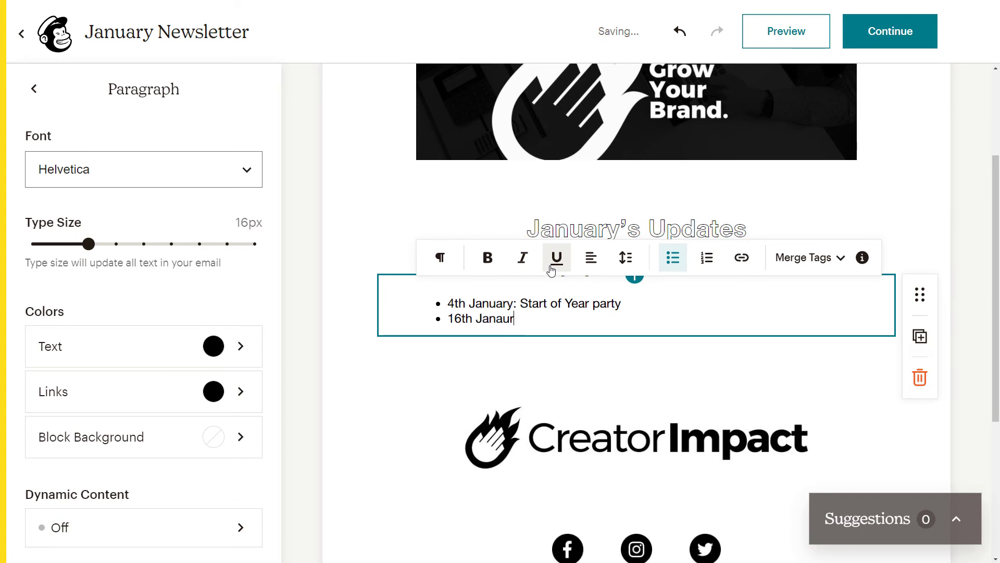
pyautogui.write('y:')
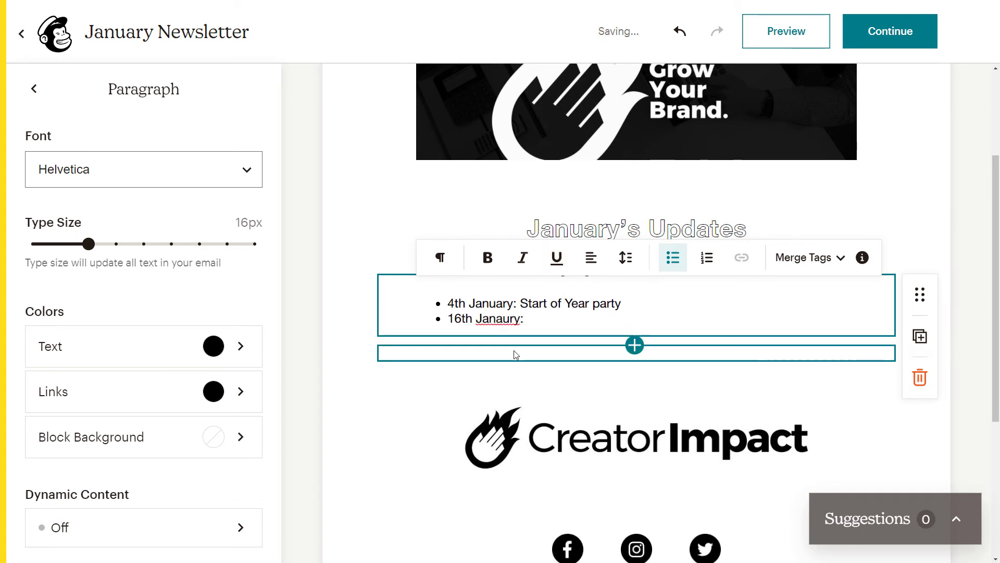
pyautogui.moveTo(495, 319); pyautogui.dragTo(514, 319)
pyautogui.write('uary: ')
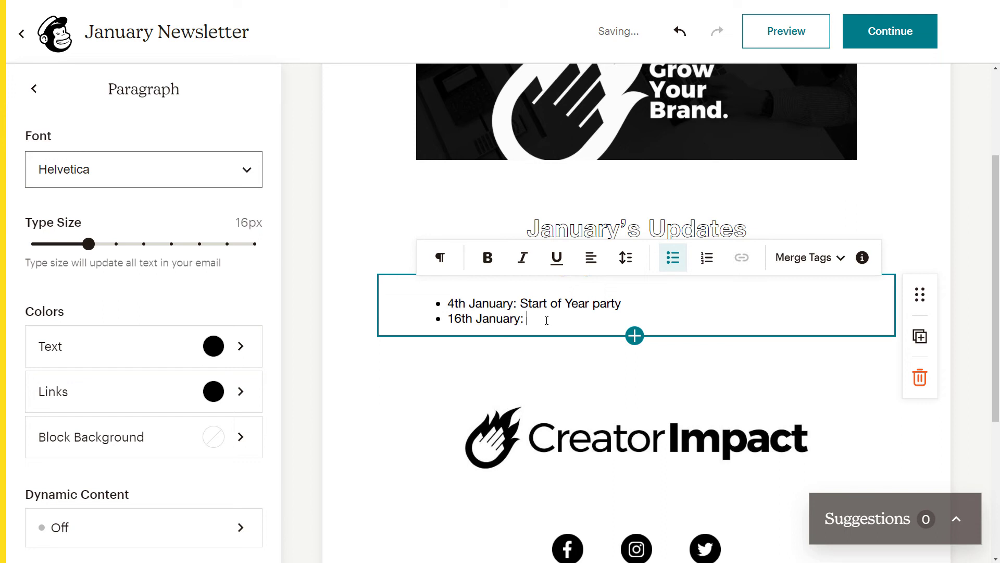
pyautogui.write('Sepcial ')
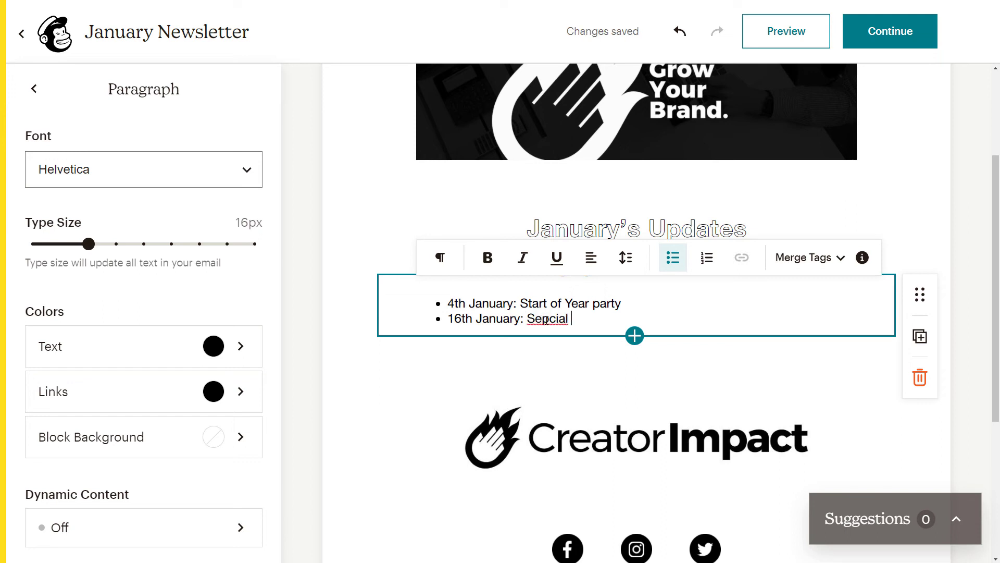
pyautogui.write('week!')
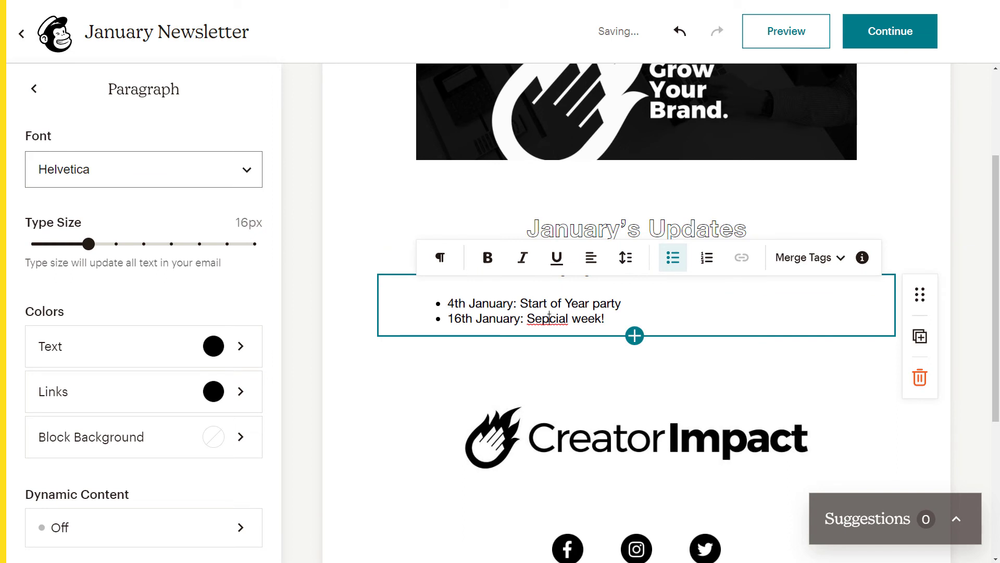
pyautogui.moveTo(549, 317); pyautogui.dragTo(533, 318)
# Fix the 'Special' typo, then replace the Grow Your Brand hero image with Embrace the Chaos
pyautogui.write('pe')
pyautogui.click(855, 189)
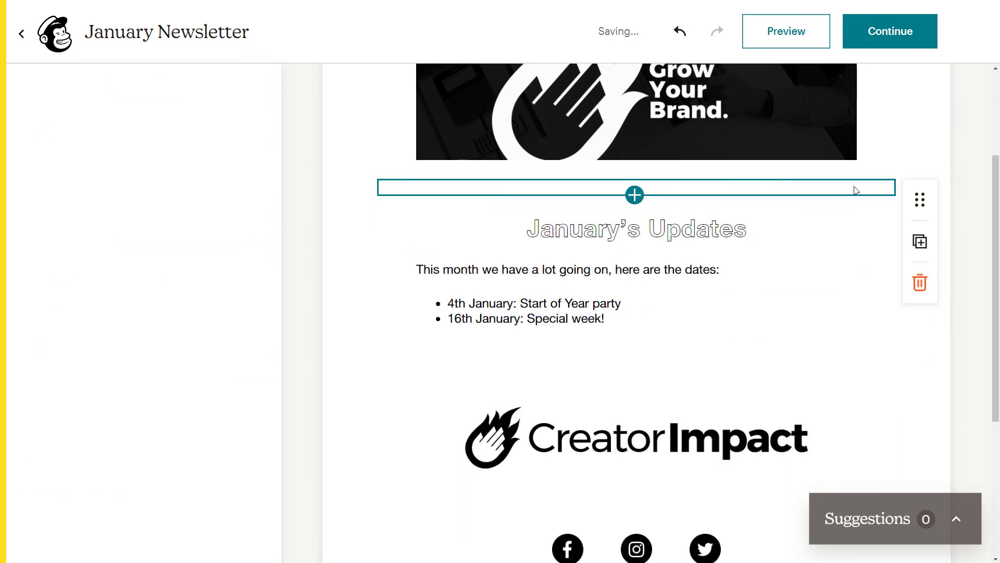
pyautogui.click(705, 147)
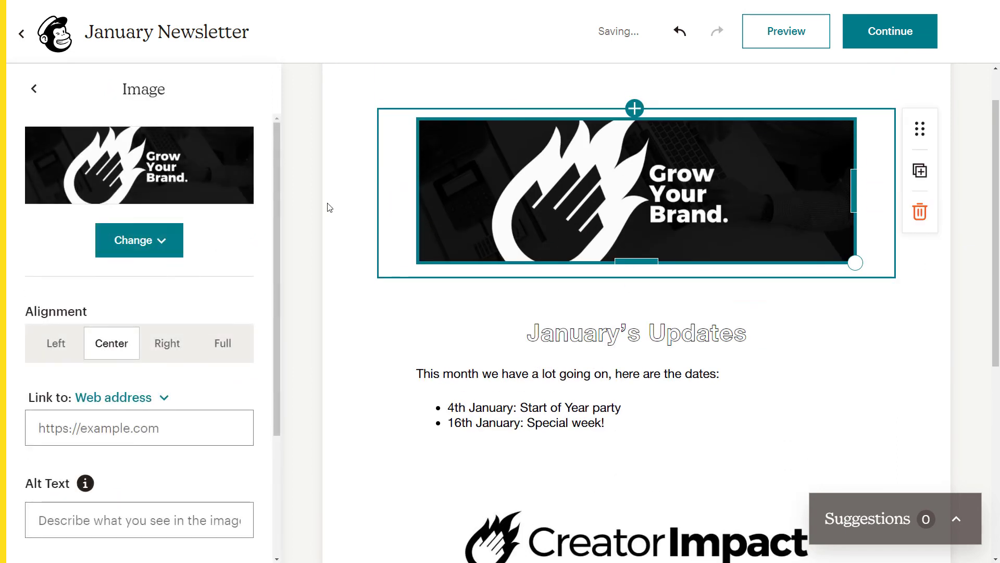
pyautogui.click(163, 238)
pyautogui.click(167, 320)
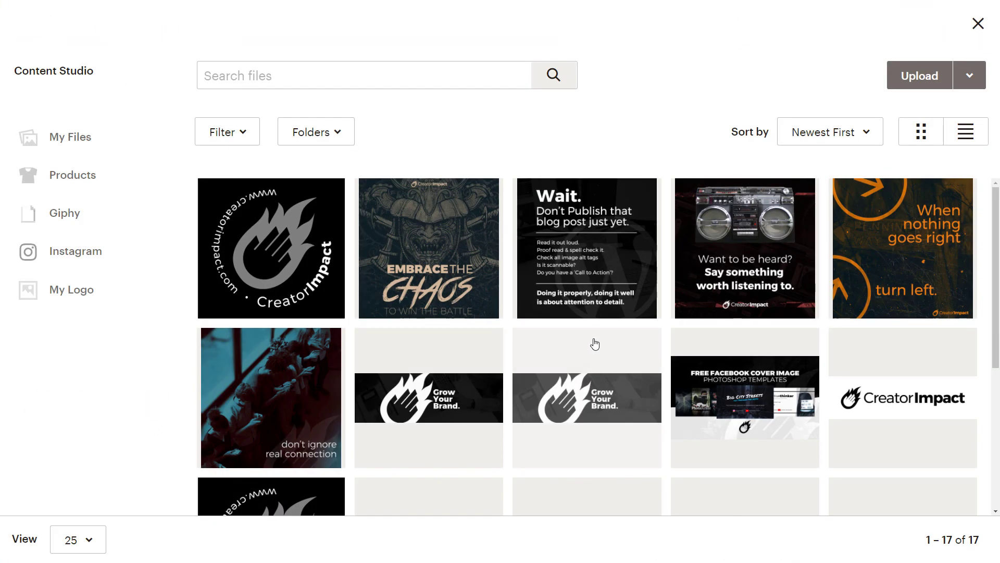
pyautogui.click(403, 246)
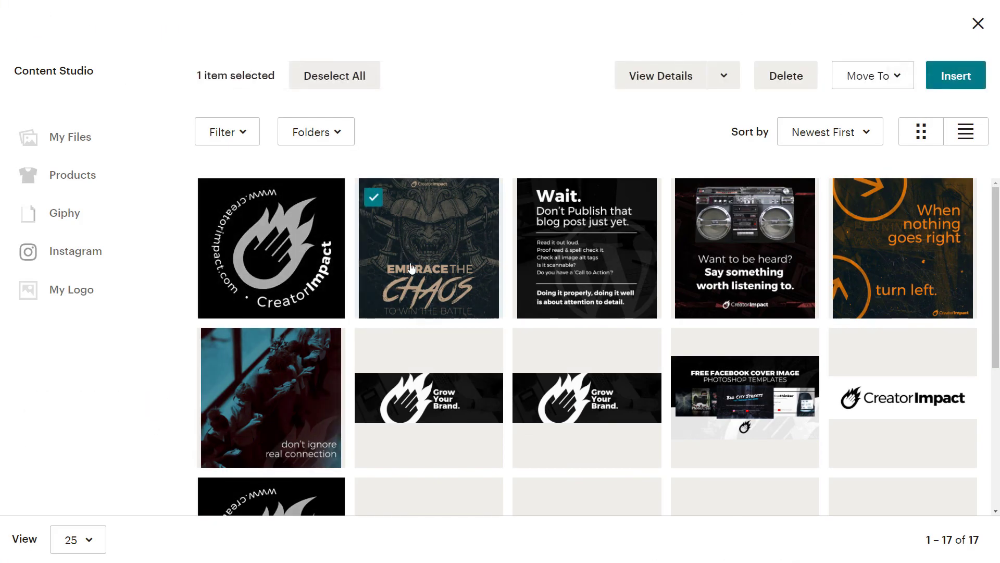
pyautogui.click(953, 76)
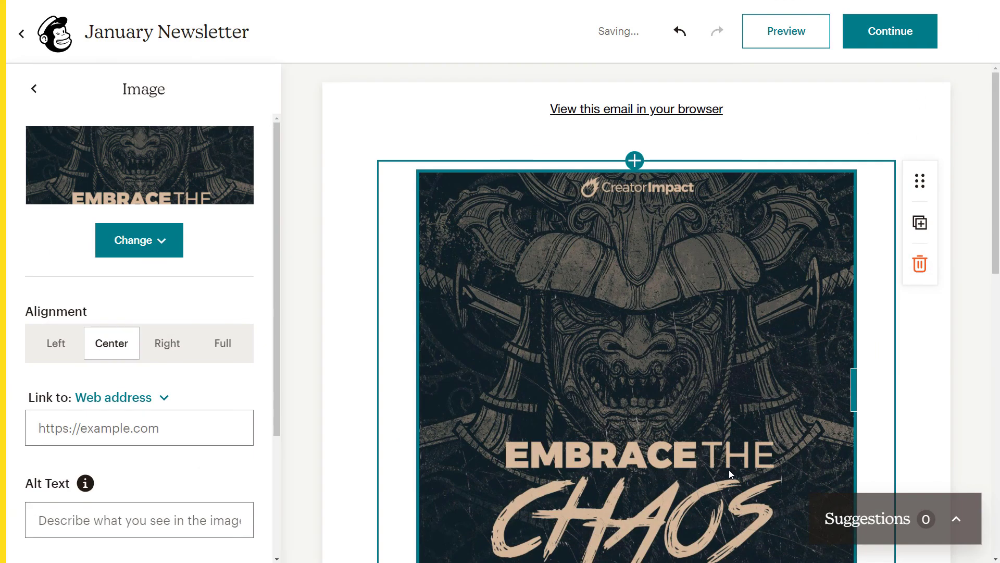
pyautogui.click(961, 126)
pyautogui.scroll(-9, 997, 125)
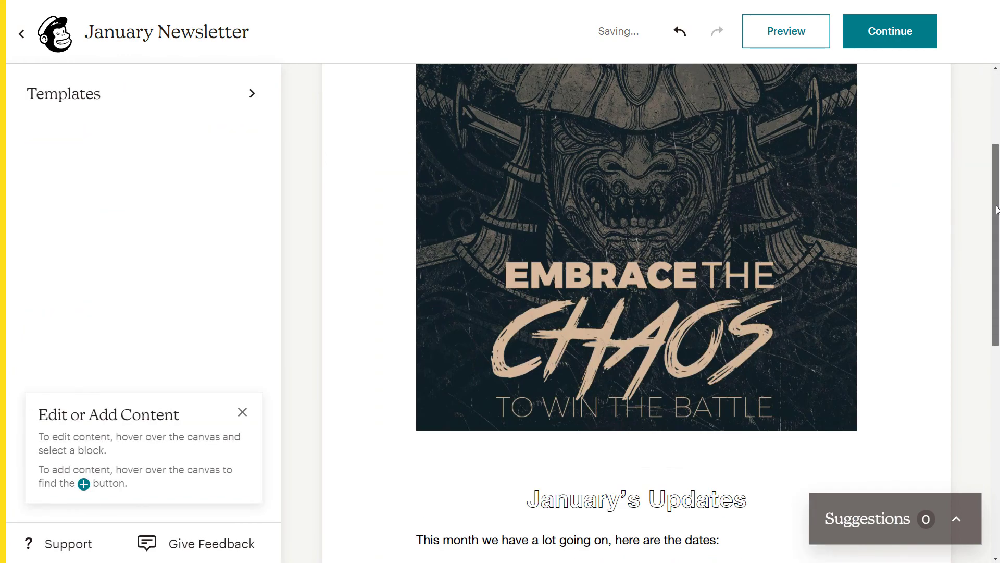
pyautogui.scroll(8, 996, 140)
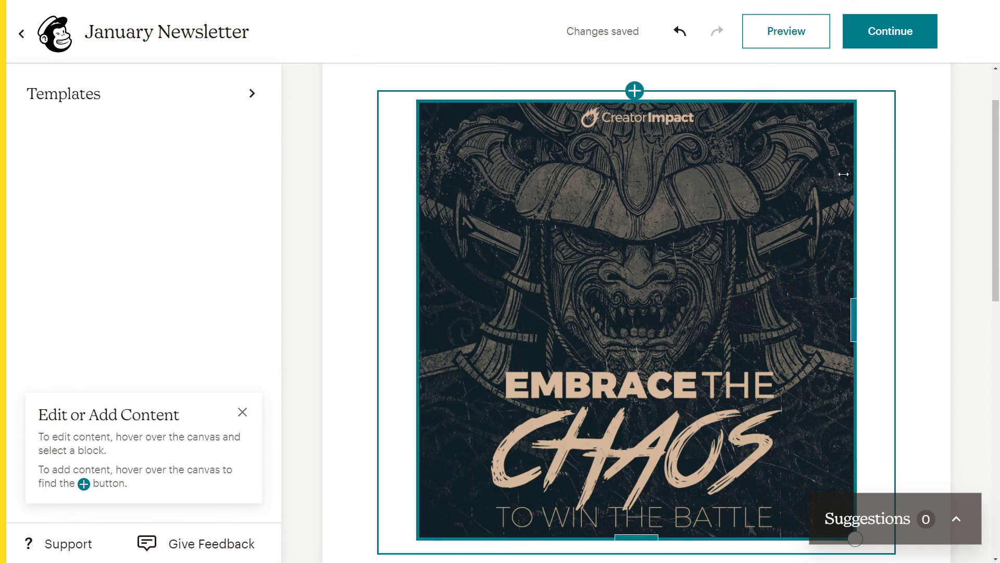
pyautogui.scroll(-3, 845, 174)
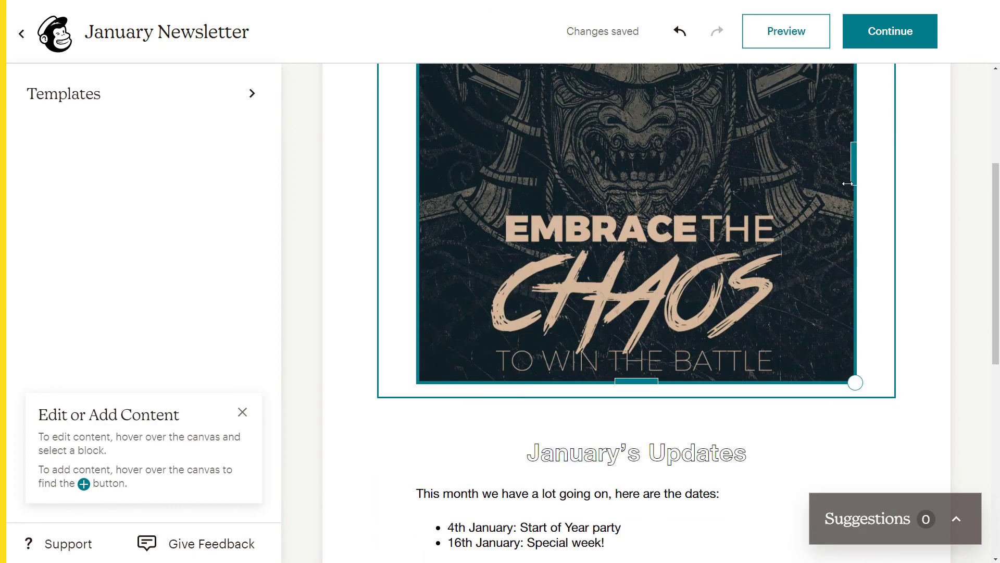
pyautogui.scroll(4, 839, 203)
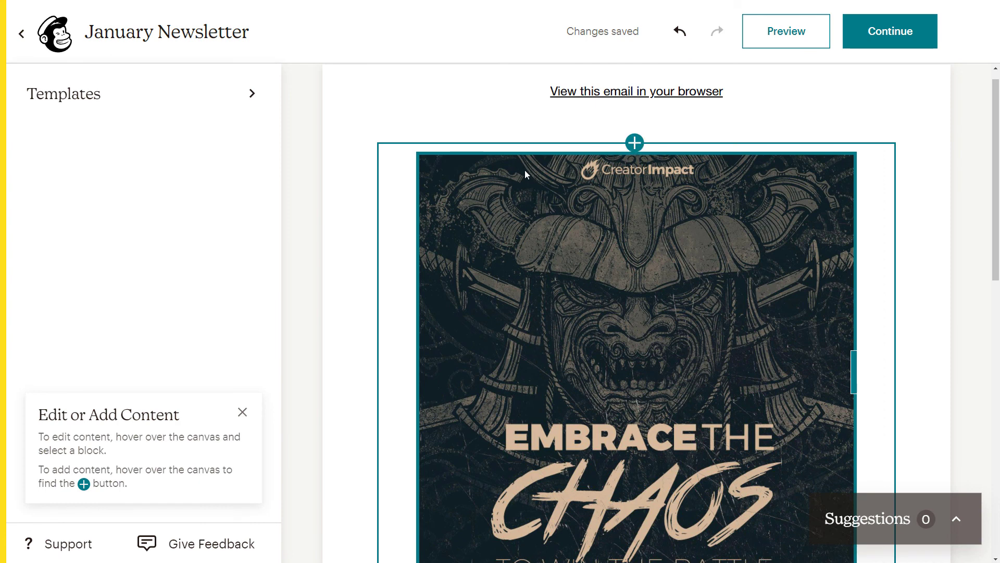
# Leave the email designer and return to the January Newsletter campaign checklist
pyautogui.click(874, 29)
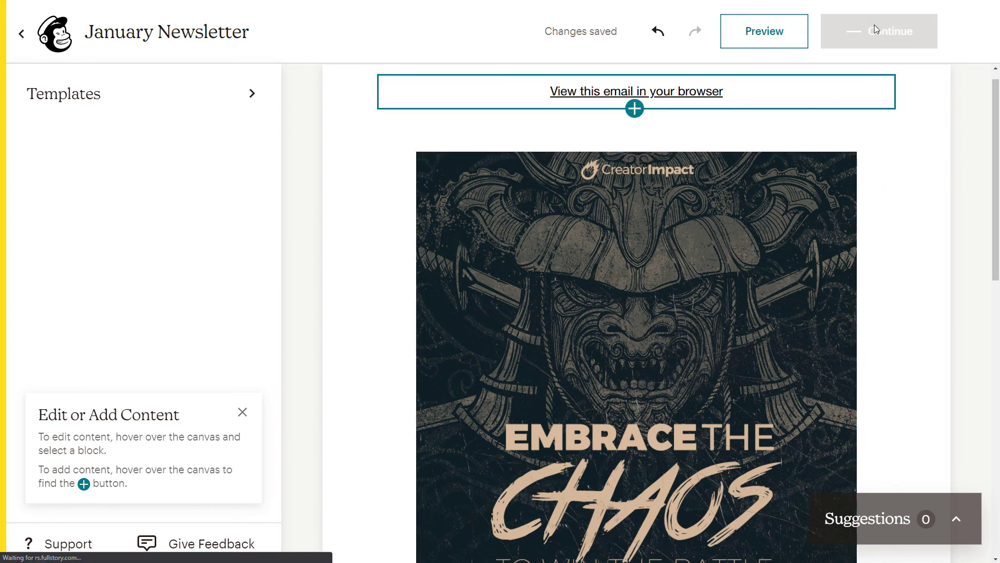